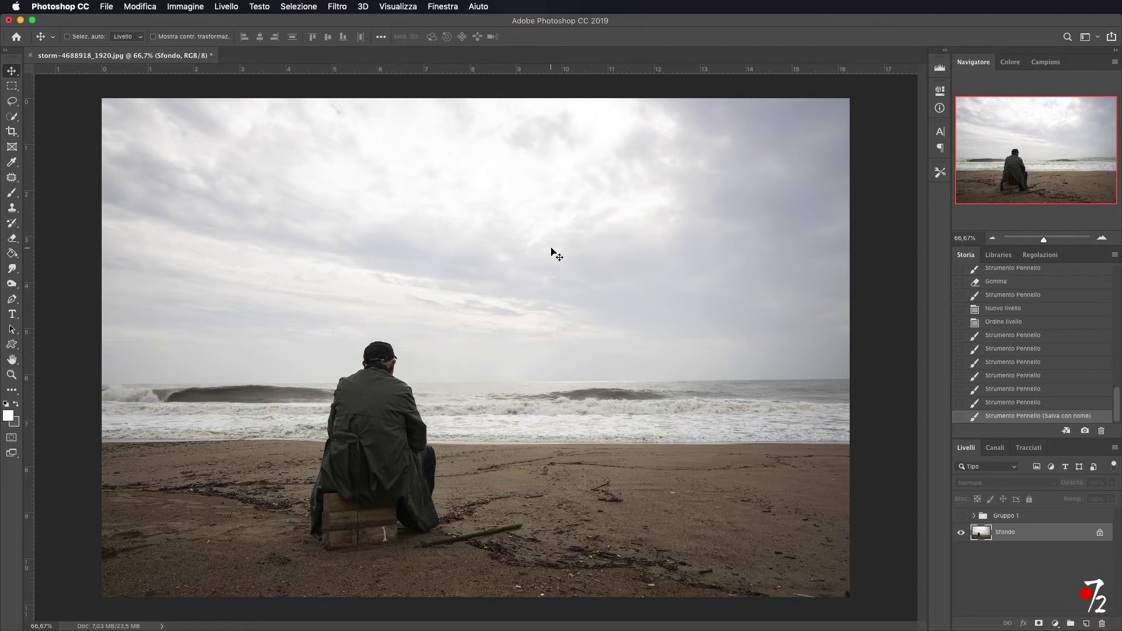
- Switch from Photoshop to Finder to open the finished depth map Uomo_depth.jpg
{"action": "key", "text": "super+Tab"}
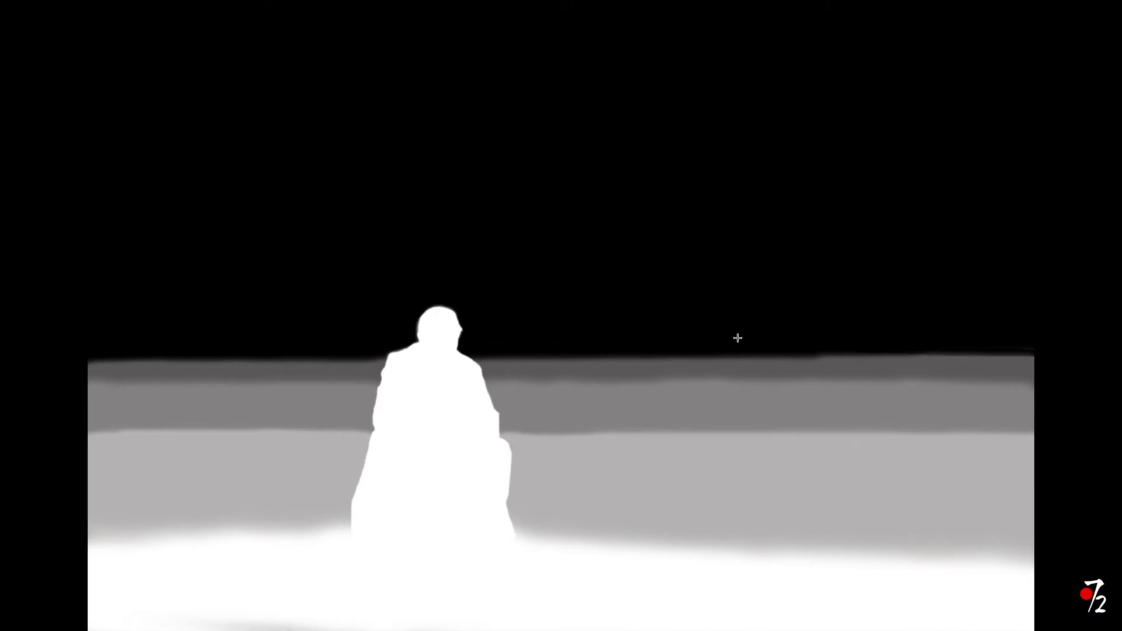
- Exit full screen, close Uomo_depth.jpg in Preview, and return to the beach photo in Photoshop
{"action": "key", "text": "Escape"}
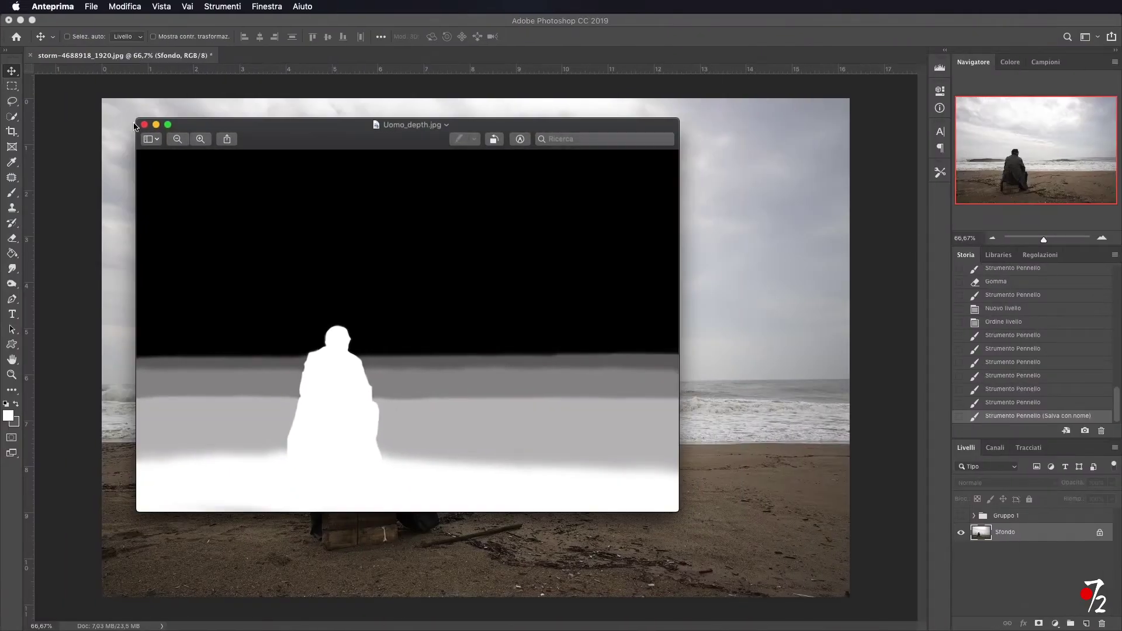
{"action": "left_click", "coordinate": [144, 125]}
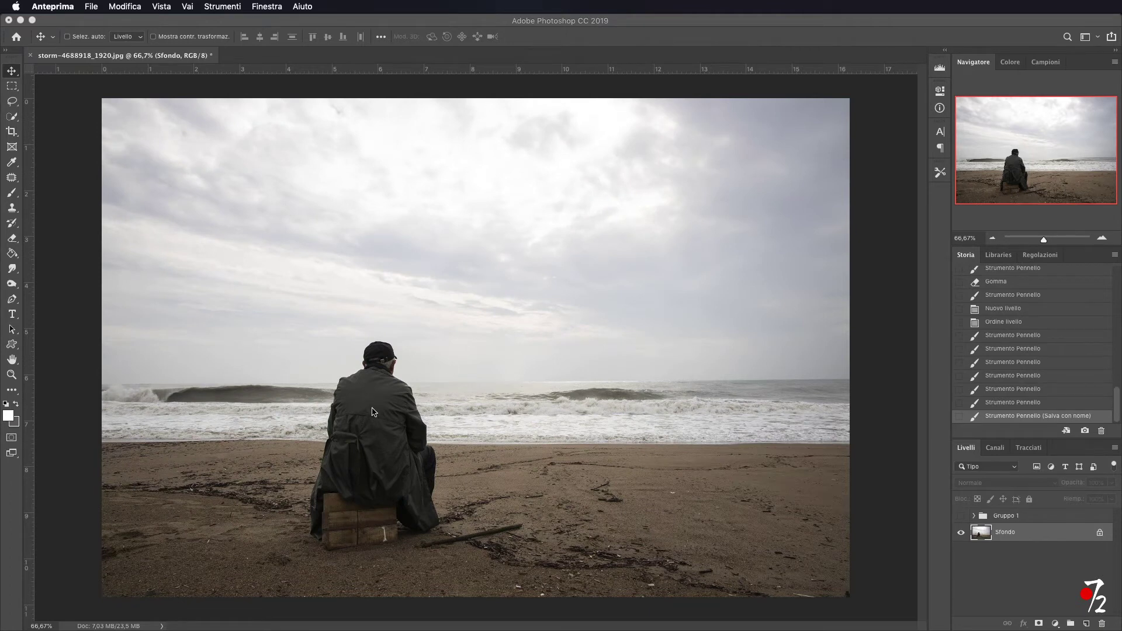
{"action": "left_click", "coordinate": [517, 433]}
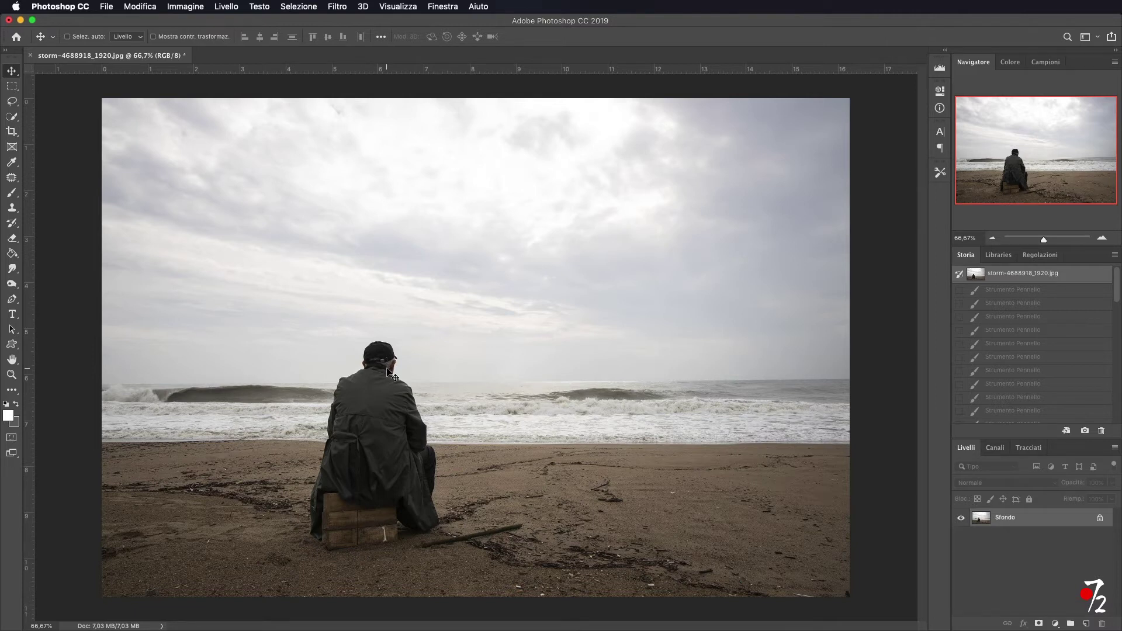
- Quick-select the man's back, coat and wooden box, checking edges zoomed in, then return to 100%
{"action": "left_click", "coordinate": [12, 119]}
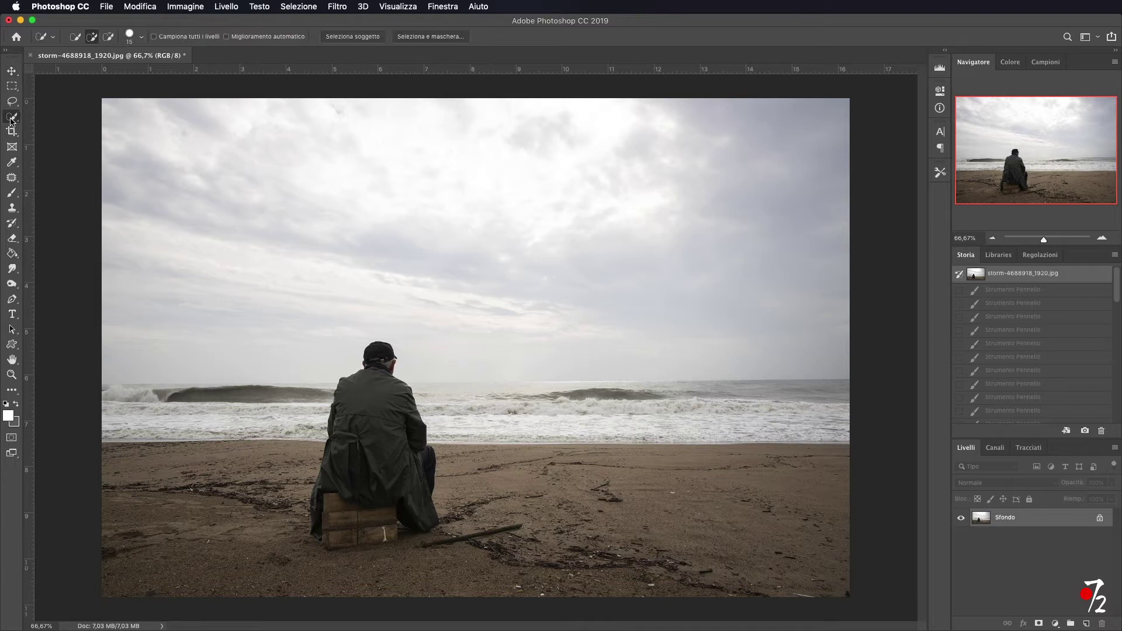
{"action": "mouse_move", "coordinate": [359, 389]}
{"action": "left_mouse_down"}
{"action": "mouse_move", "coordinate": [415, 505]}
{"action": "mouse_move", "coordinate": [376, 534]}
{"action": "mouse_move", "coordinate": [375, 426]}
{"action": "left_mouse_up"}
{"action": "left_click_drag", "start_coordinate": [376, 427], "coordinate": [421, 528]}
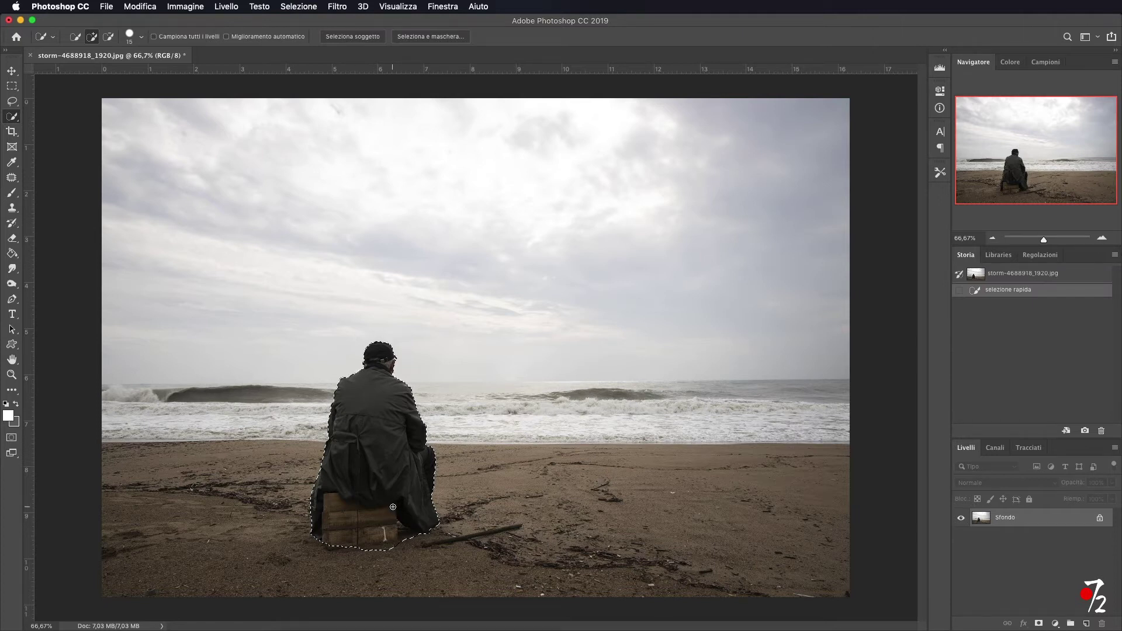
{"action": "left_click", "coordinate": [1102, 238]}
{"action": "scroll", "coordinate": [573, 351], "scroll_direction": "up", "scroll_amount": 5}
{"action": "scroll", "coordinate": [573, 352], "scroll_direction": "left", "scroll_amount": 5}
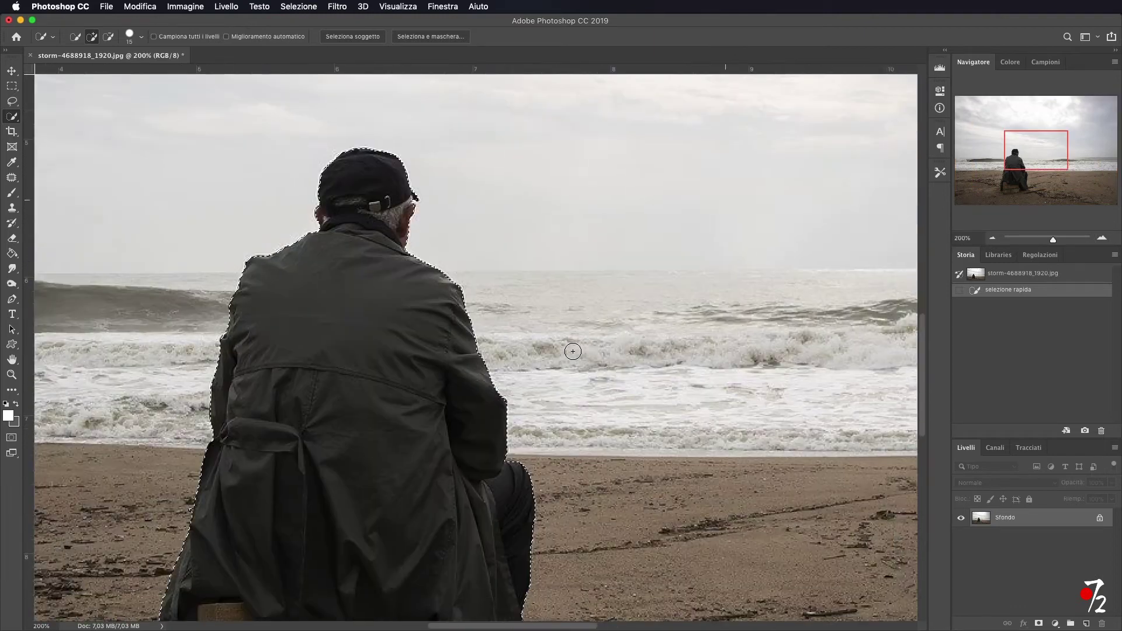
{"action": "left_click", "coordinate": [990, 237]}
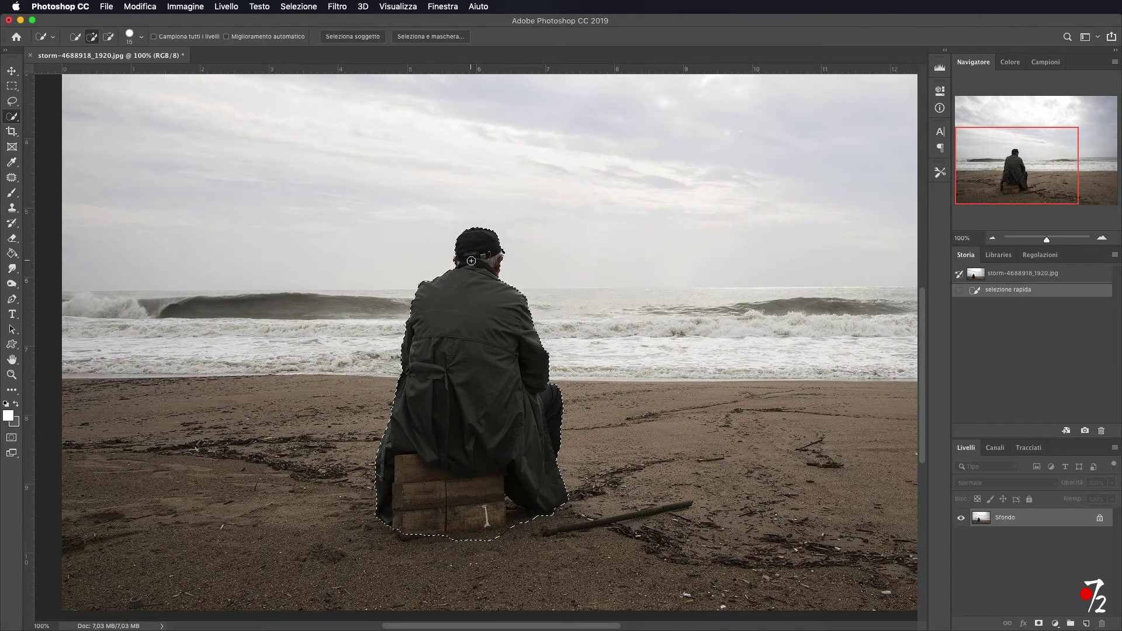
- Show the selection as a quick mask at 300% and set a soft round 10 px, 0% hardness brush
{"action": "key", "text": "q"}
{"action": "key", "text": "q"}
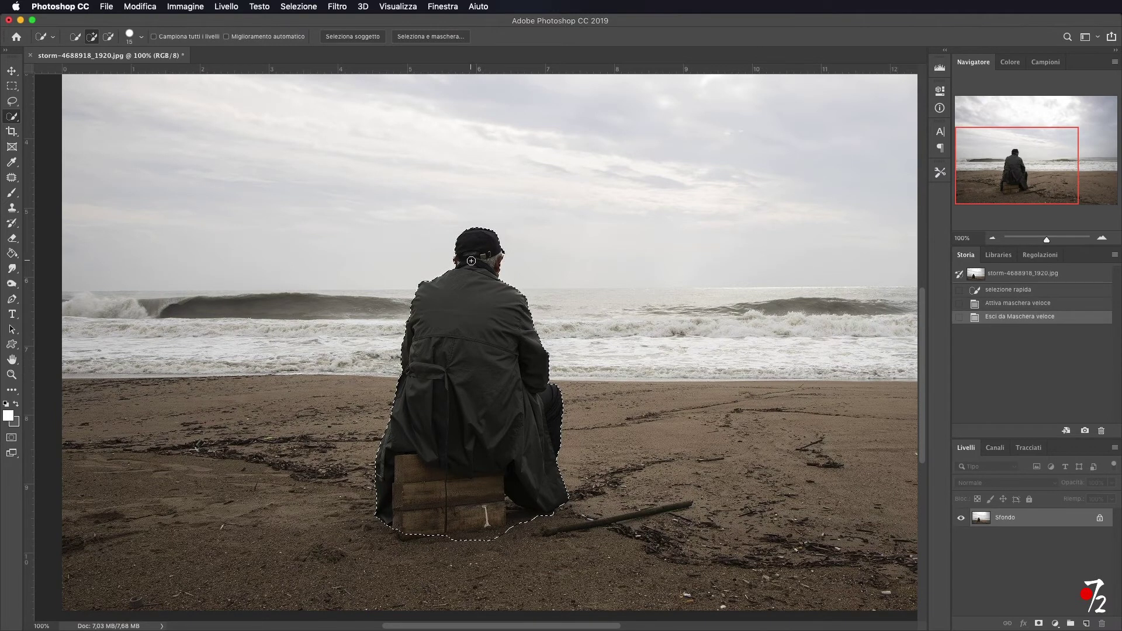
{"action": "key", "text": "q"}
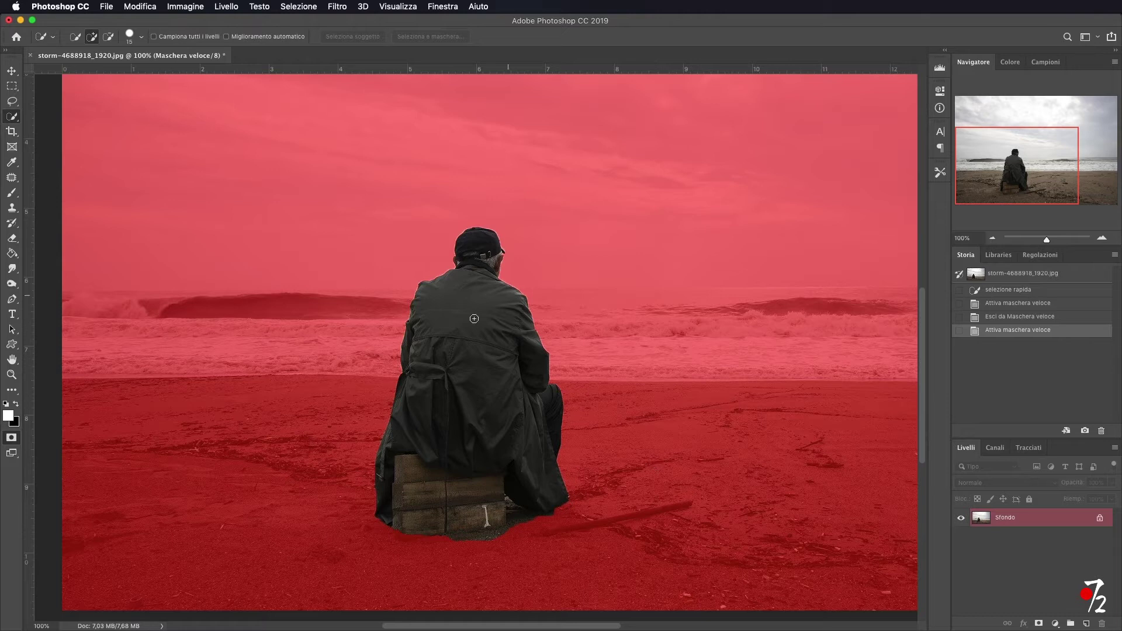
{"action": "left_click", "coordinate": [1102, 239]}
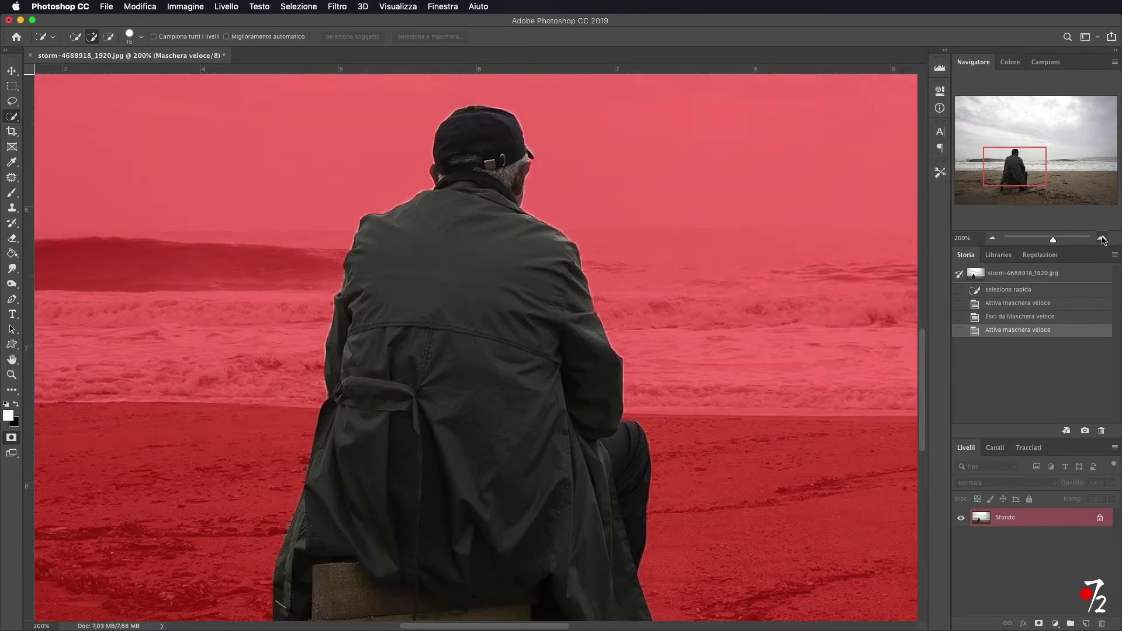
{"action": "scroll", "coordinate": [435, 246], "scroll_direction": "up", "scroll_amount": 5}
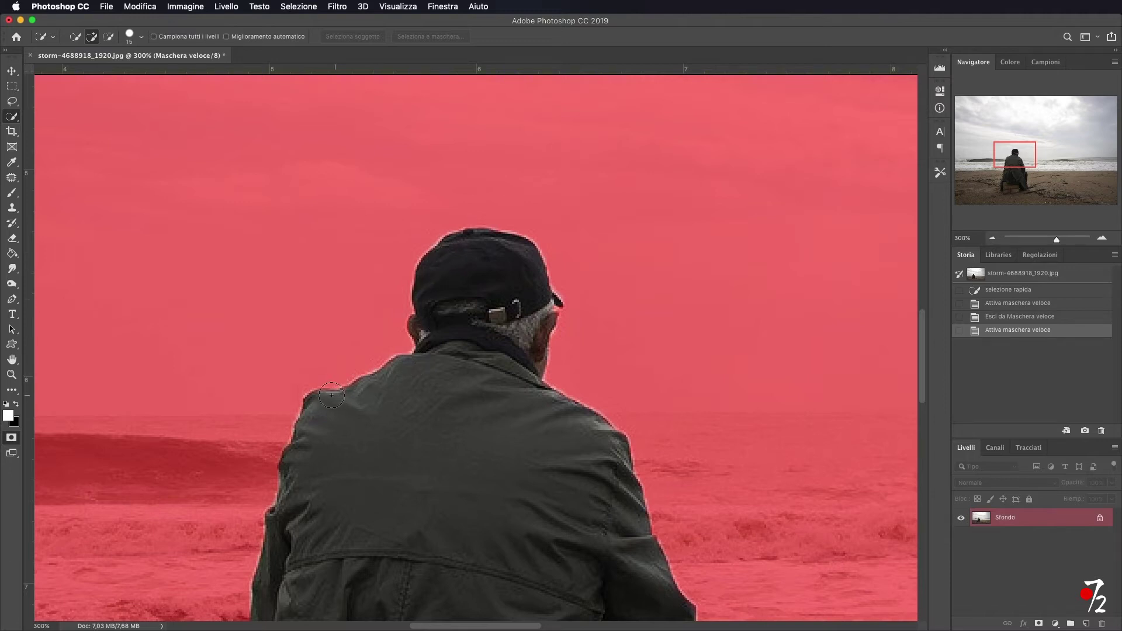
{"action": "left_click", "coordinate": [12, 193]}
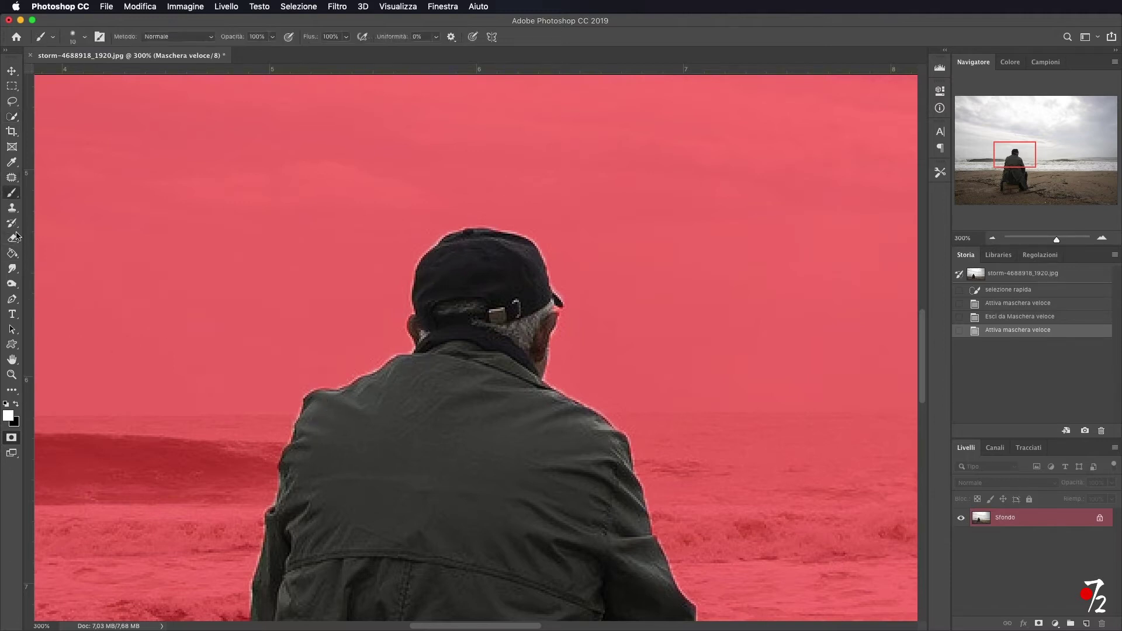
{"action": "right_click", "coordinate": [391, 397]}
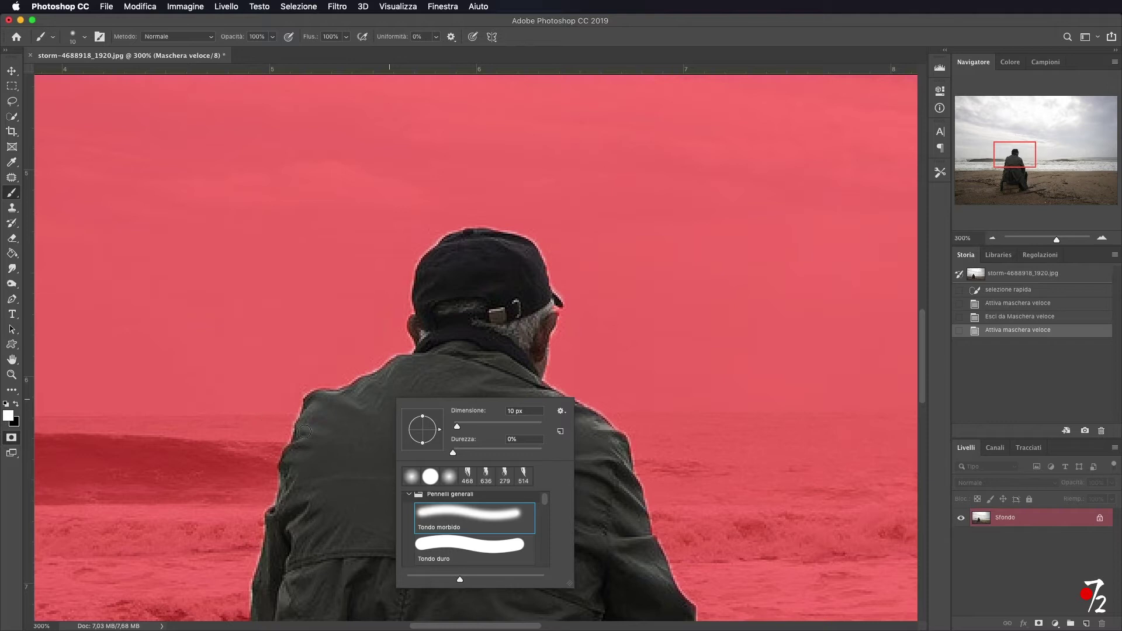
{"action": "left_click", "coordinate": [345, 290]}
{"action": "mouse_move", "coordinate": [258, 291]}
{"action": "left_mouse_down"}
{"action": "mouse_move", "coordinate": [361, 287]}
{"action": "mouse_move", "coordinate": [308, 296]}
{"action": "left_mouse_up"}
{"action": "left_click", "coordinate": [16, 404]}
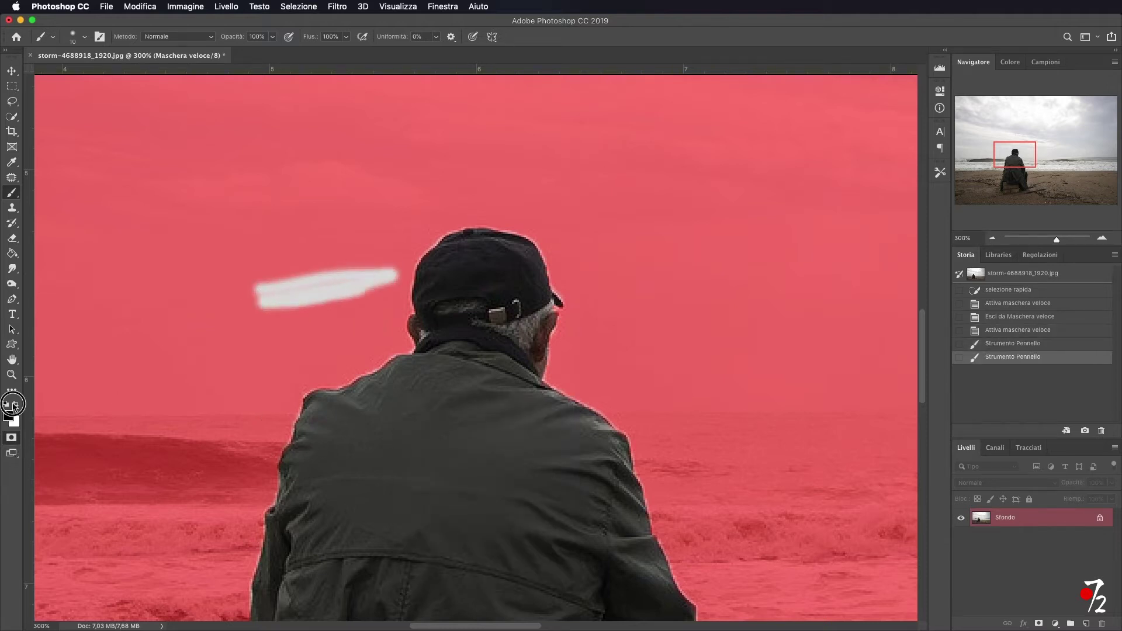
{"action": "left_click_drag", "start_coordinate": [241, 314], "coordinate": [305, 279]}
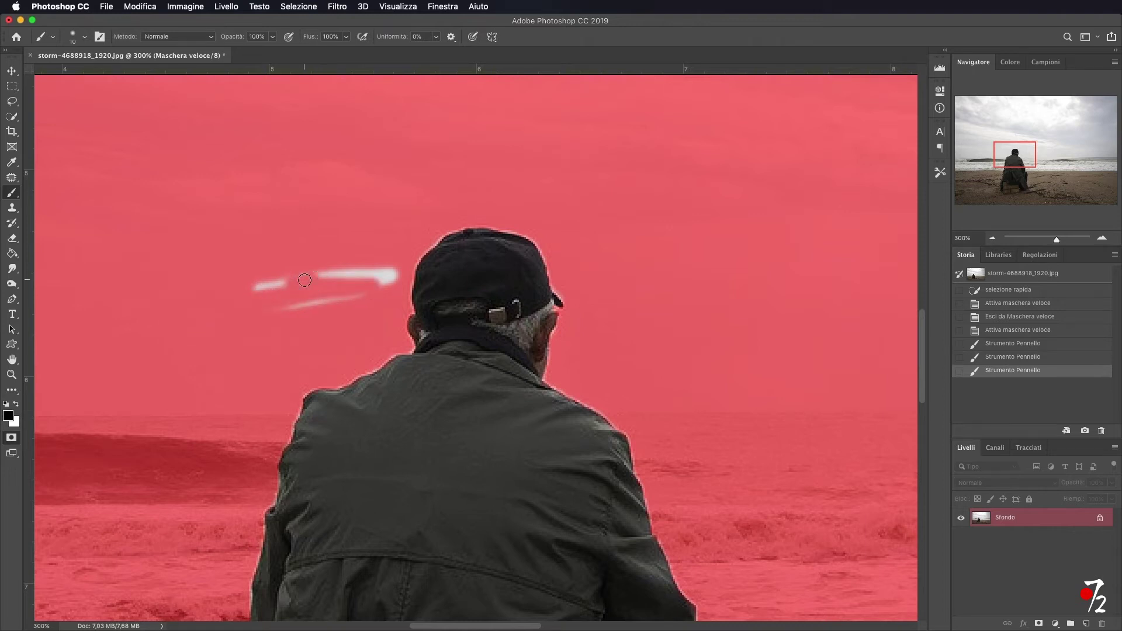
{"action": "key", "text": "ctrl+z"}
{"action": "key", "text": "ctrl+z"}
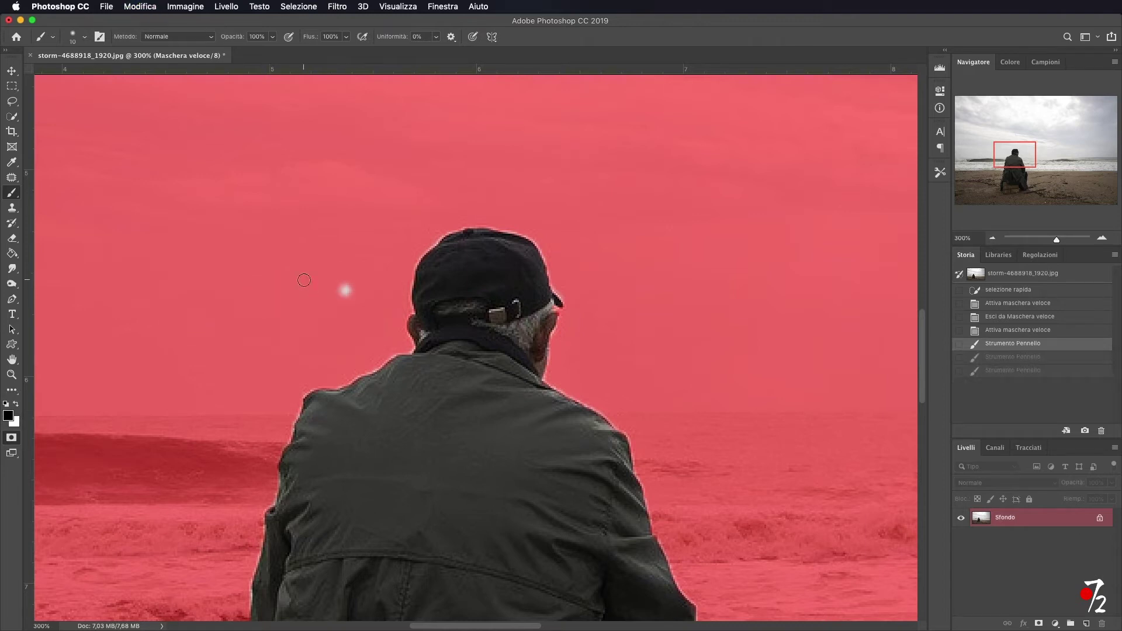
{"action": "key", "text": "ctrl+z"}
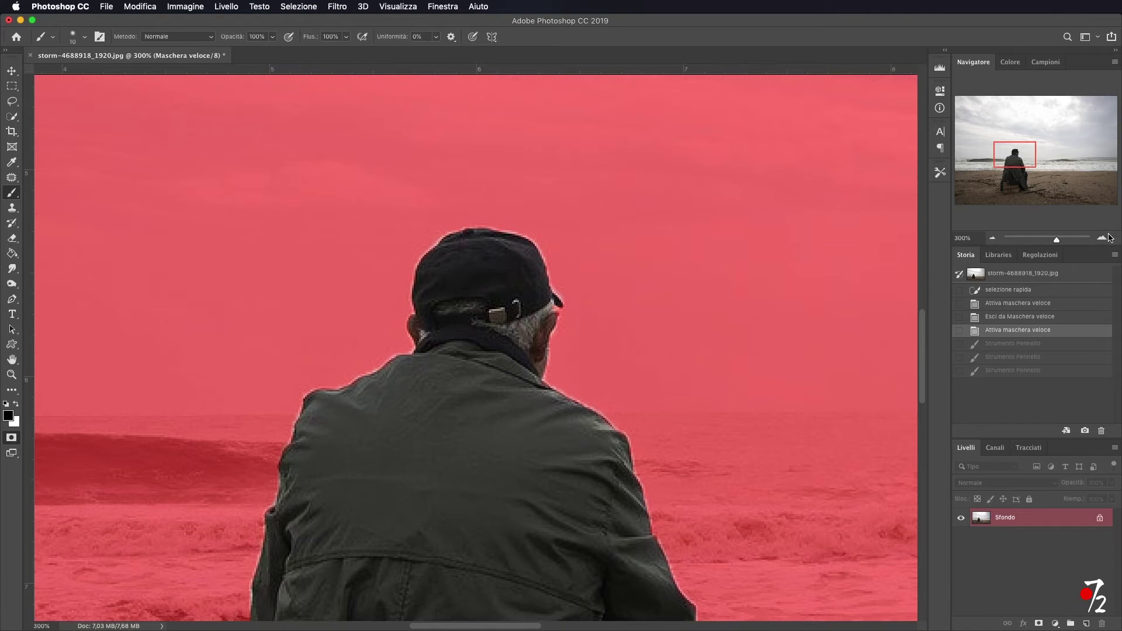
{"action": "left_click", "coordinate": [1109, 238]}
{"action": "key", "text": "x"}
- Zoom to 500% and paint the quick mask clean along the cap's edges
{"action": "left_click_drag", "start_coordinate": [416, 225], "coordinate": [404, 248]}
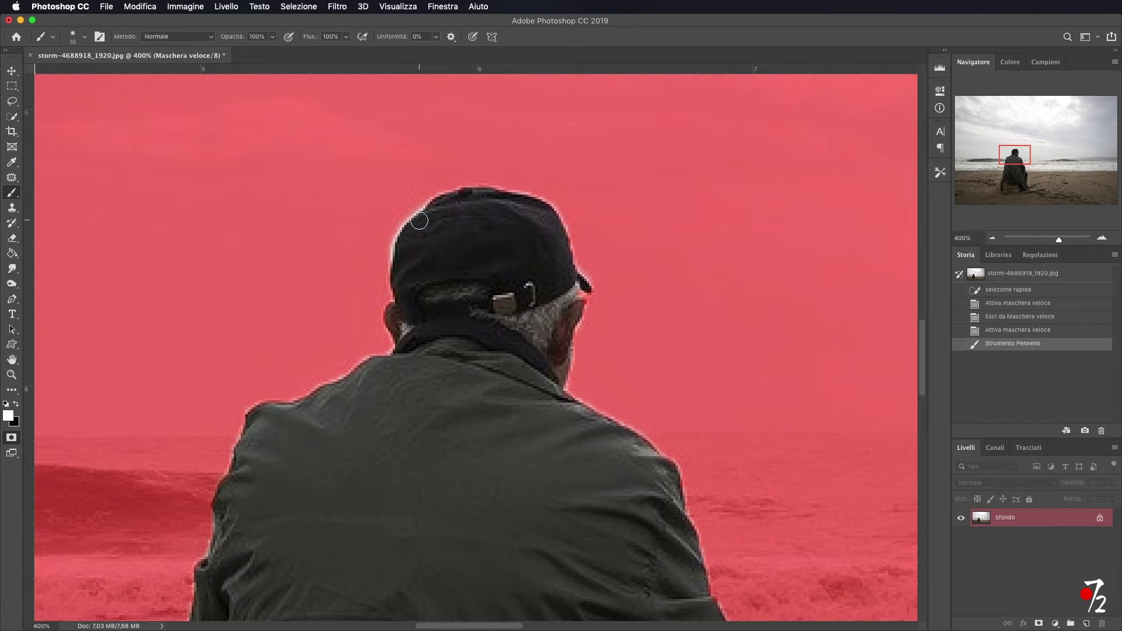
{"action": "left_click", "coordinate": [1102, 238]}
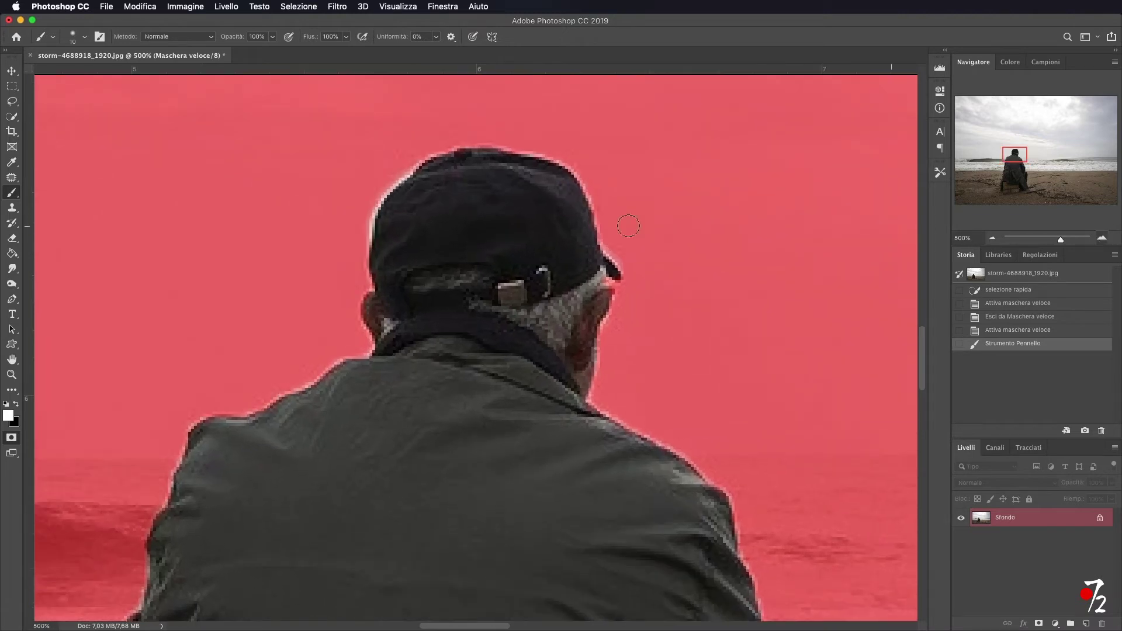
{"action": "mouse_move", "coordinate": [411, 184]}
{"action": "left_mouse_down"}
{"action": "mouse_move", "coordinate": [501, 157]}
{"action": "mouse_move", "coordinate": [562, 178]}
{"action": "mouse_move", "coordinate": [557, 170]}
{"action": "mouse_move", "coordinate": [584, 201]}
{"action": "mouse_move", "coordinate": [608, 268]}
{"action": "mouse_move", "coordinate": [579, 409]}
{"action": "mouse_move", "coordinate": [633, 438]}
{"action": "mouse_move", "coordinate": [556, 408]}
{"action": "left_mouse_up"}
{"action": "scroll", "coordinate": [503, 408], "scroll_direction": "down", "scroll_amount": 5}
{"action": "scroll", "coordinate": [502, 408], "scroll_direction": "right", "scroll_amount": 2}
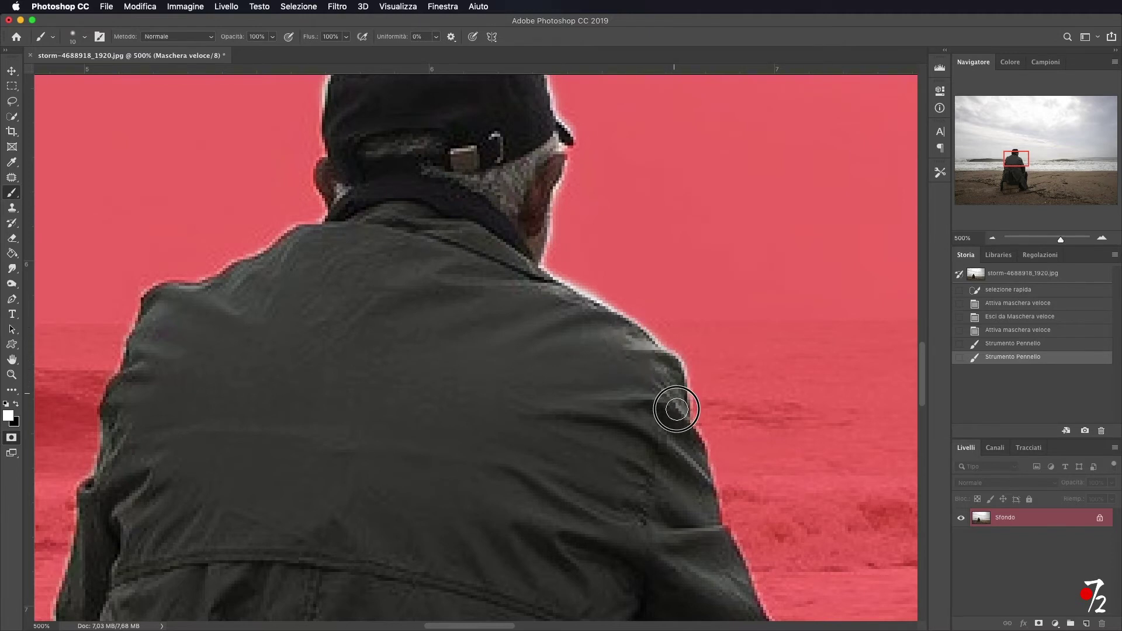
- Paint white along the right shoulder and coat edge to refine the mask
{"action": "left_click", "coordinate": [671, 374]}
{"action": "scroll", "coordinate": [531, 396], "scroll_direction": "down", "scroll_amount": 3}
{"action": "scroll", "coordinate": [531, 395], "scroll_direction": "right", "scroll_amount": 5}
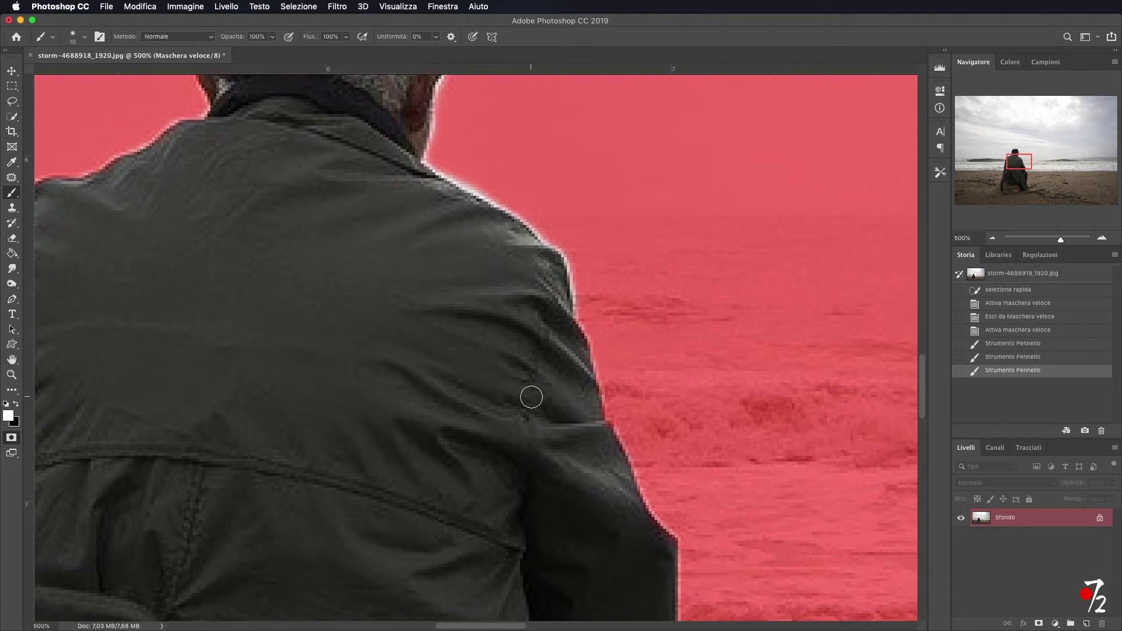
{"action": "left_click_drag", "start_coordinate": [518, 332], "coordinate": [555, 429]}
{"action": "scroll", "coordinate": [583, 446], "scroll_direction": "down", "scroll_amount": 3}
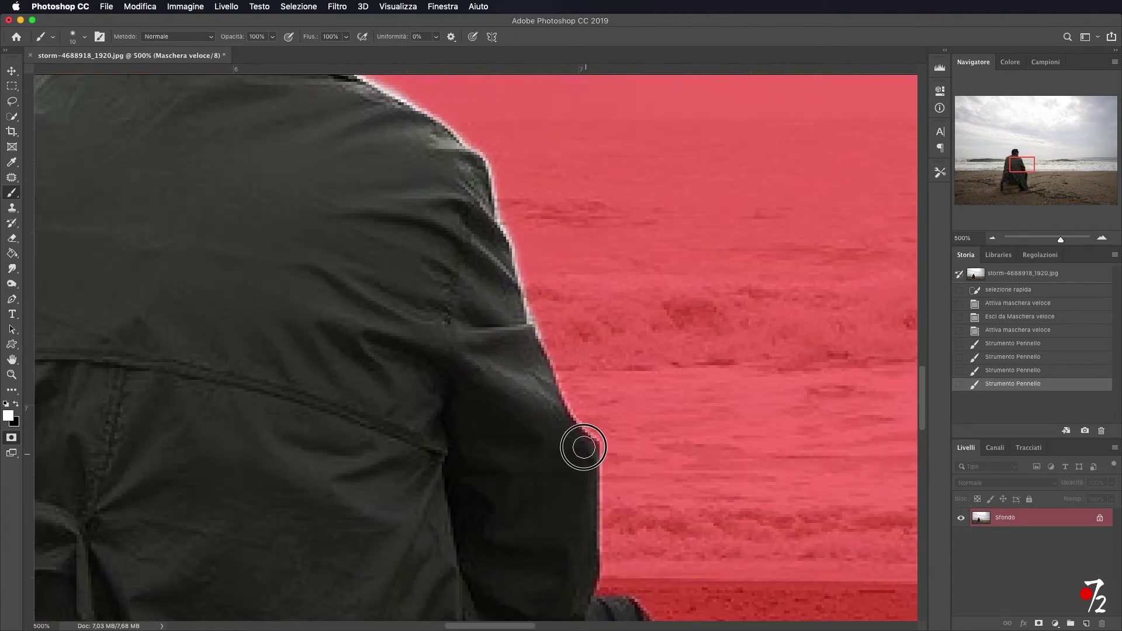
{"action": "scroll", "coordinate": [511, 366], "scroll_direction": "right", "scroll_amount": 3}
{"action": "mouse_move", "coordinate": [485, 296]}
{"action": "left_mouse_down"}
{"action": "mouse_move", "coordinate": [515, 454]}
{"action": "mouse_move", "coordinate": [564, 515]}
{"action": "left_mouse_up"}
{"action": "scroll", "coordinate": [564, 514], "scroll_direction": "down", "scroll_amount": 3}
{"action": "left_click_drag", "start_coordinate": [531, 288], "coordinate": [531, 494]}
{"action": "scroll", "coordinate": [531, 494], "scroll_direction": "down", "scroll_amount": 3}
{"action": "scroll", "coordinate": [523, 421], "scroll_direction": "down", "scroll_amount": 2}
{"action": "left_click_drag", "start_coordinate": [526, 432], "coordinate": [546, 463]}
- Touch up the mask along the lower coat edge, then zoom back out to 100%
{"action": "scroll", "coordinate": [513, 533], "scroll_direction": "left", "scroll_amount": 10}
{"action": "mouse_move", "coordinate": [280, 444]}
{"action": "left_mouse_down"}
{"action": "mouse_move", "coordinate": [292, 476]}
{"action": "mouse_move", "coordinate": [312, 403]}
{"action": "left_mouse_up"}
{"action": "scroll", "coordinate": [315, 485], "scroll_direction": "left", "scroll_amount": 3}
{"action": "scroll", "coordinate": [329, 469], "scroll_direction": "up", "scroll_amount": 2}
{"action": "scroll", "coordinate": [348, 509], "scroll_direction": "up", "scroll_amount": 3}
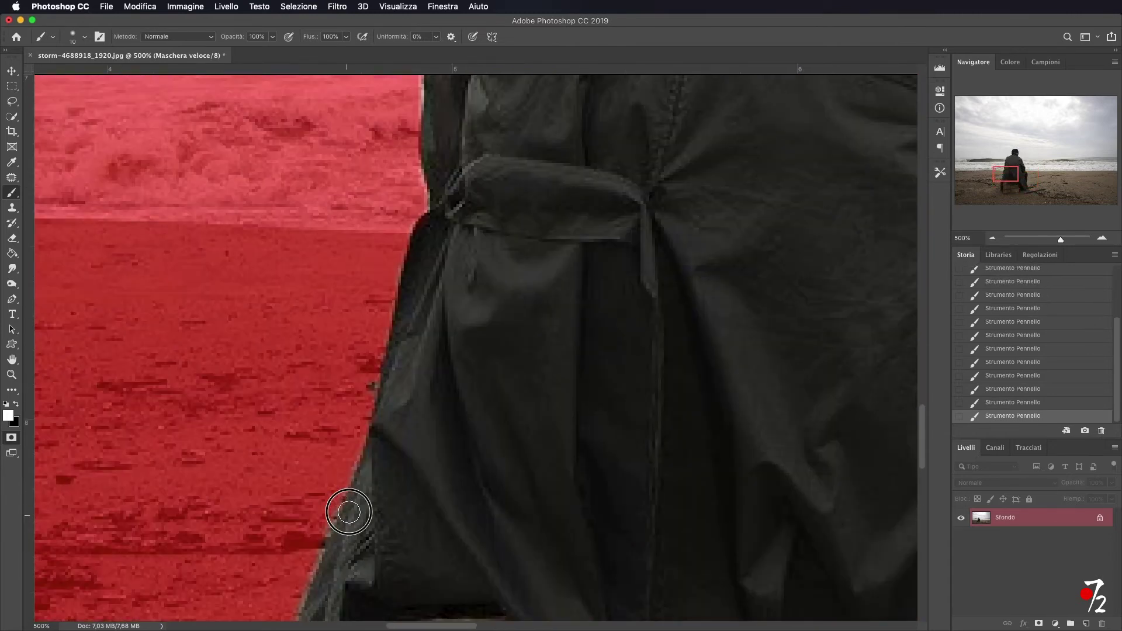
{"action": "left_click_drag", "start_coordinate": [409, 292], "coordinate": [392, 339]}
{"action": "scroll", "coordinate": [384, 439], "scroll_direction": "up", "scroll_amount": 3}
{"action": "scroll", "coordinate": [379, 450], "scroll_direction": "up", "scroll_amount": 2}
{"action": "scroll", "coordinate": [376, 460], "scroll_direction": "up", "scroll_amount": 5}
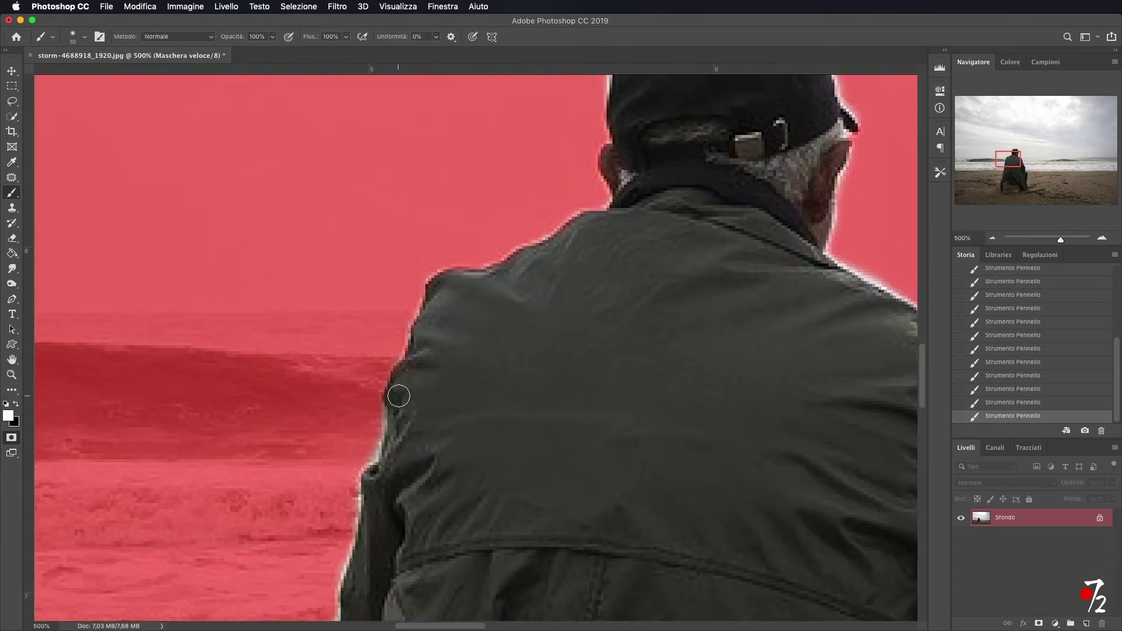
{"action": "left_click", "coordinate": [993, 238]}
{"action": "left_click", "coordinate": [993, 239]}
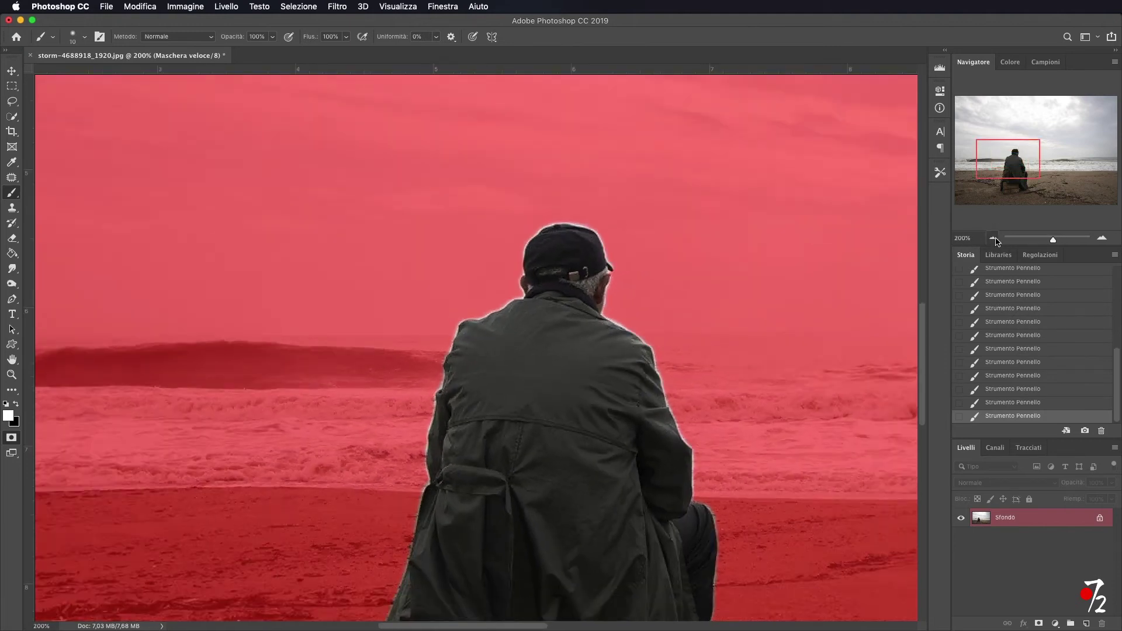
{"action": "left_click", "coordinate": [994, 238]}
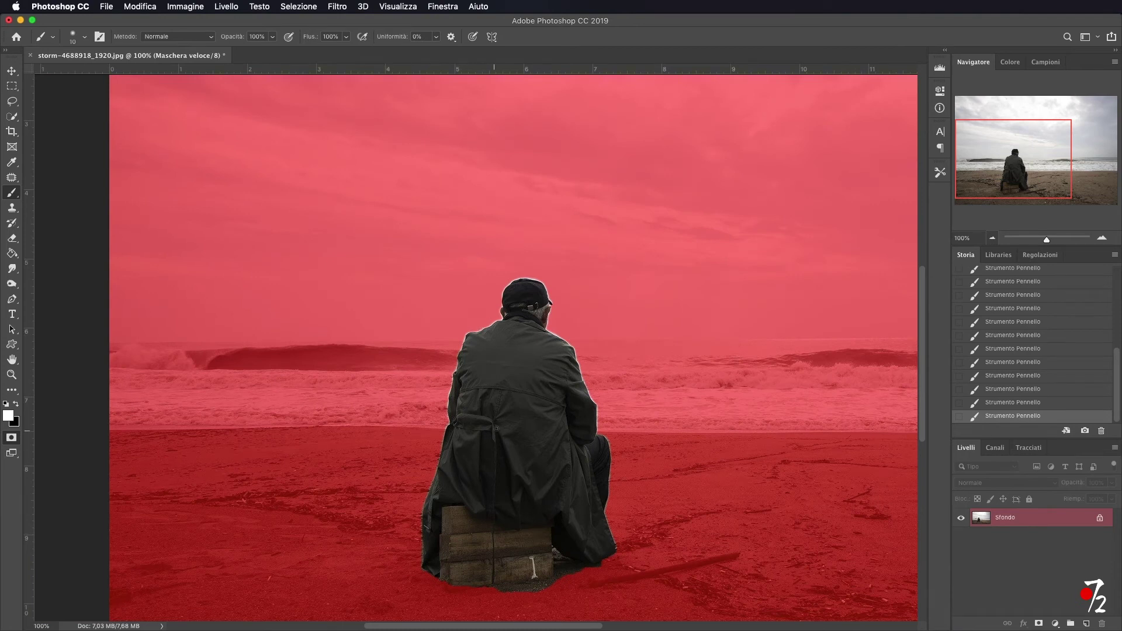
- Turn the quick mask into a selection, fill it white on a new layer, and deselect
{"action": "key", "text": "q"}
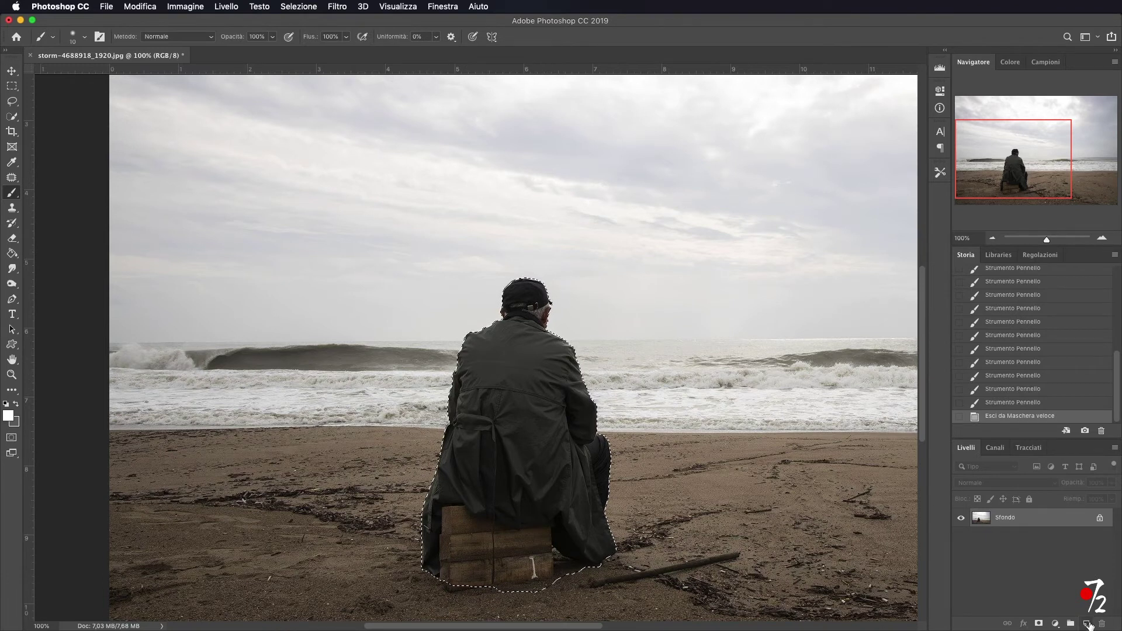
{"action": "left_click", "coordinate": [1087, 624]}
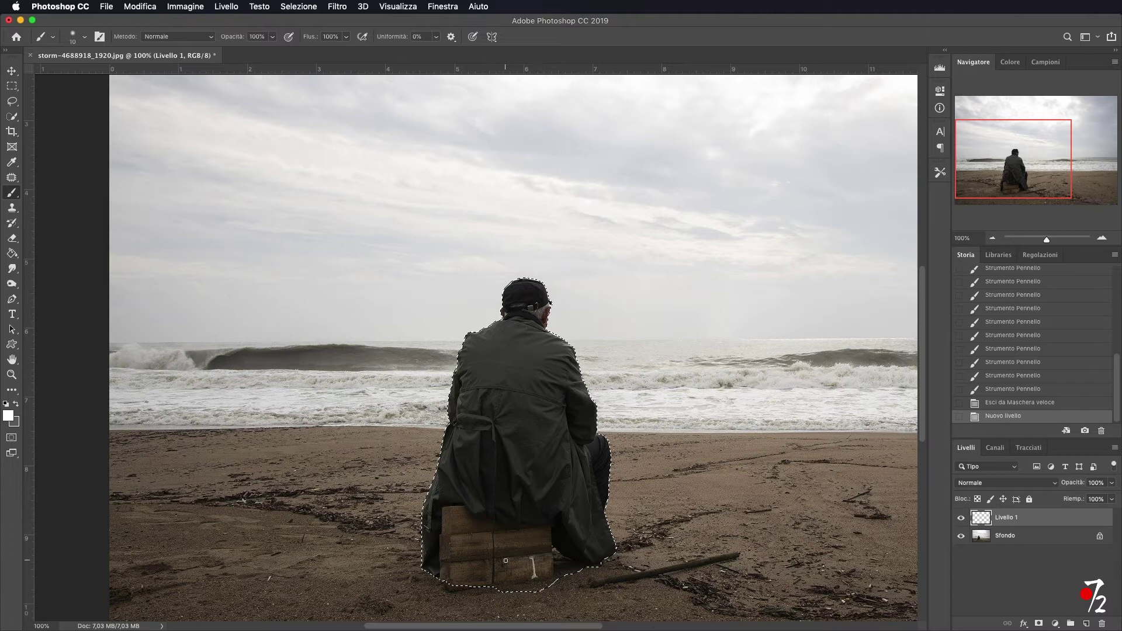
{"action": "left_click", "coordinate": [12, 253]}
{"action": "left_click", "coordinate": [503, 419]}
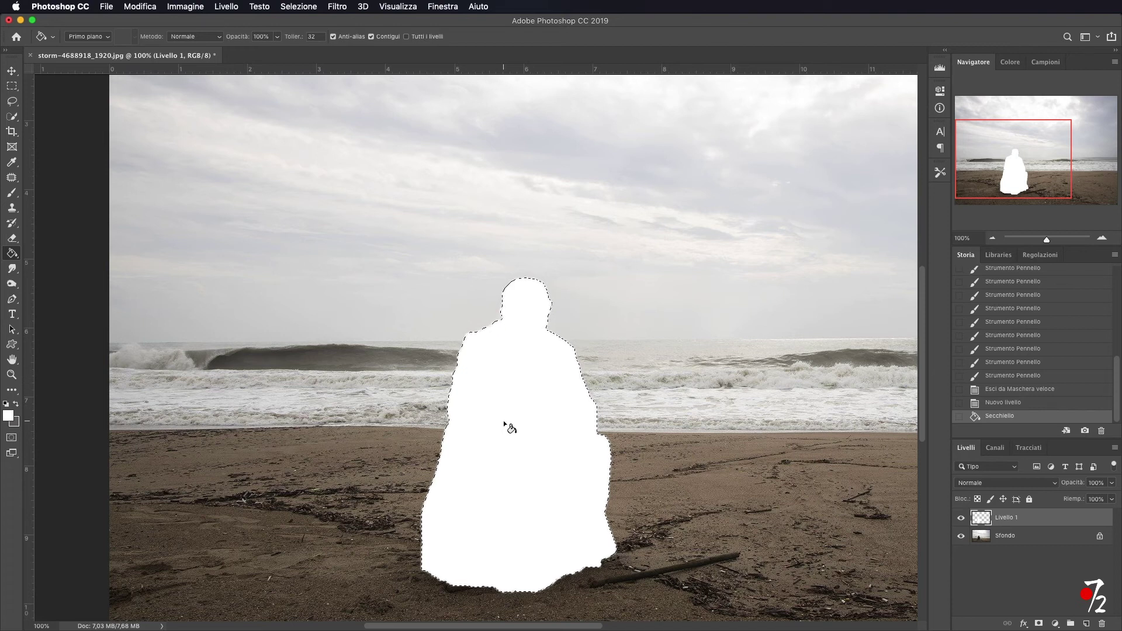
{"action": "key", "text": "super+d"}
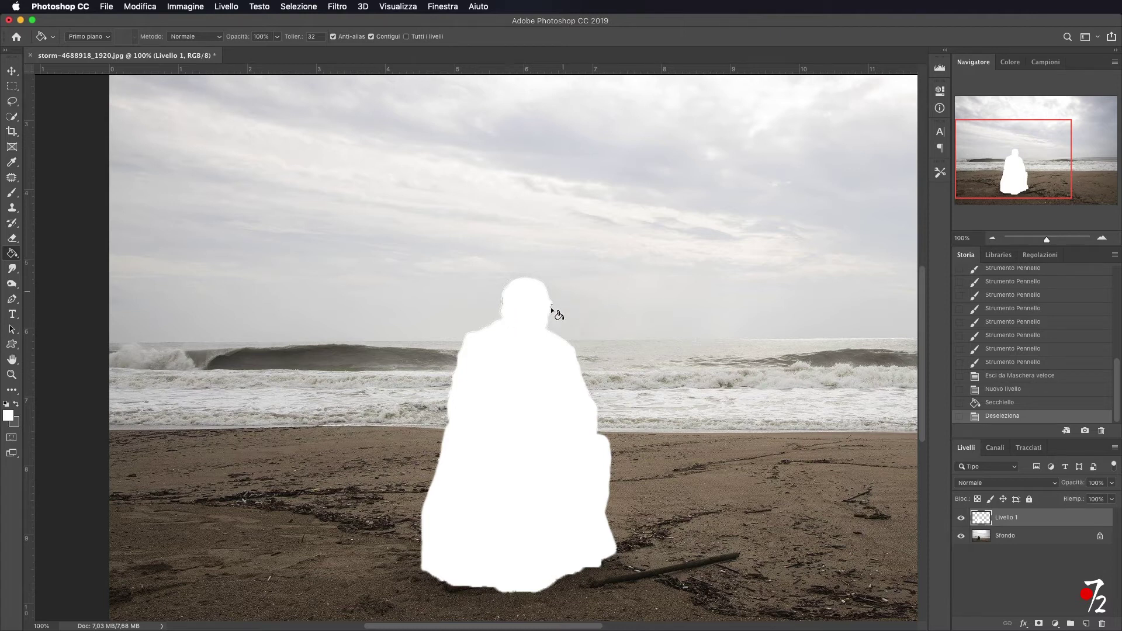
{"action": "left_click", "coordinate": [1102, 239]}
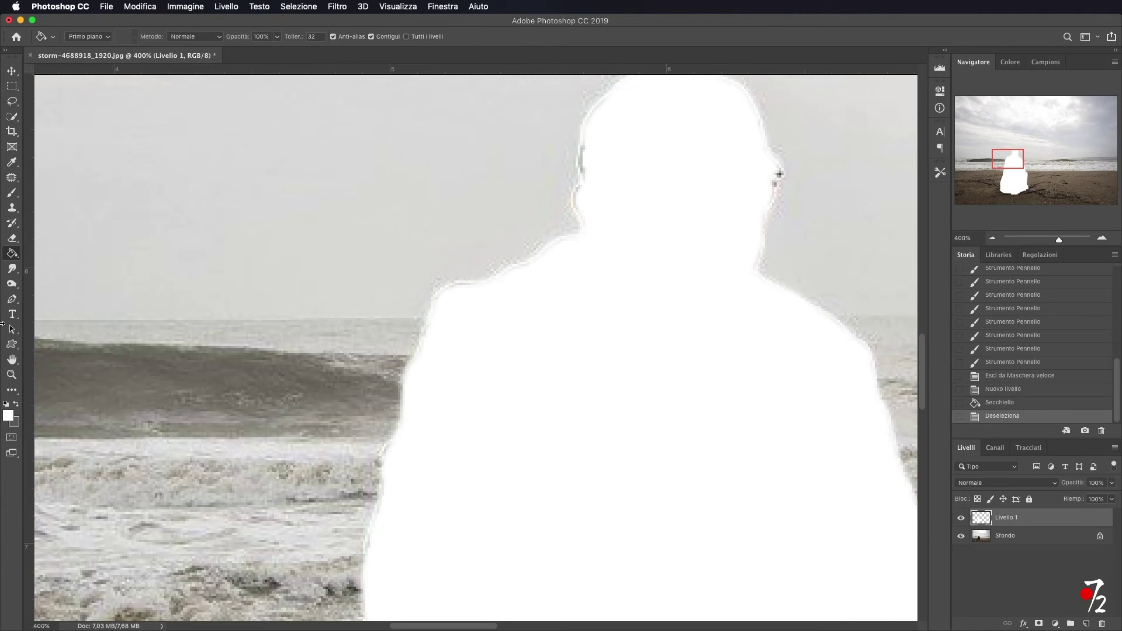
- Brush white over the dark fringes and speck around the silhouette's head and face
{"action": "left_click", "coordinate": [12, 191]}
{"action": "left_click_drag", "start_coordinate": [590, 184], "coordinate": [593, 192]}
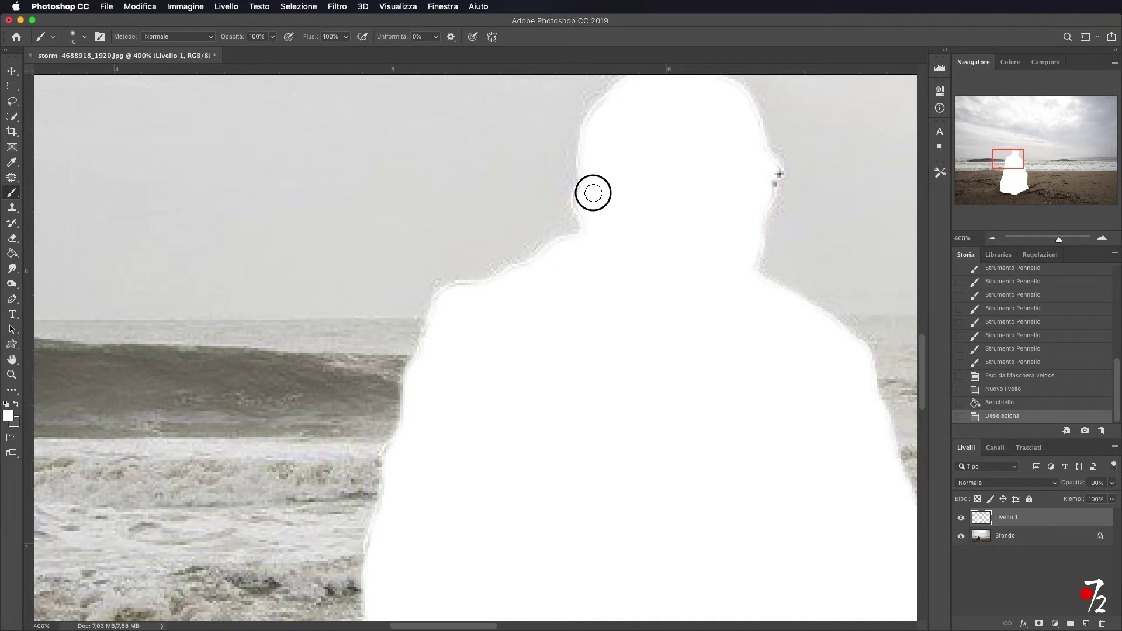
{"action": "left_click_drag", "start_coordinate": [593, 192], "coordinate": [588, 185]}
{"action": "mouse_move", "coordinate": [772, 175]}
{"action": "left_mouse_down"}
{"action": "mouse_move", "coordinate": [663, 156]}
{"action": "mouse_move", "coordinate": [612, 118]}
{"action": "mouse_move", "coordinate": [604, 239]}
{"action": "left_mouse_up"}
{"action": "mouse_move", "coordinate": [456, 307]}
{"action": "left_mouse_down"}
{"action": "mouse_move", "coordinate": [445, 297]}
{"action": "mouse_move", "coordinate": [522, 298]}
{"action": "left_mouse_up"}
{"action": "left_click", "coordinate": [992, 240]}
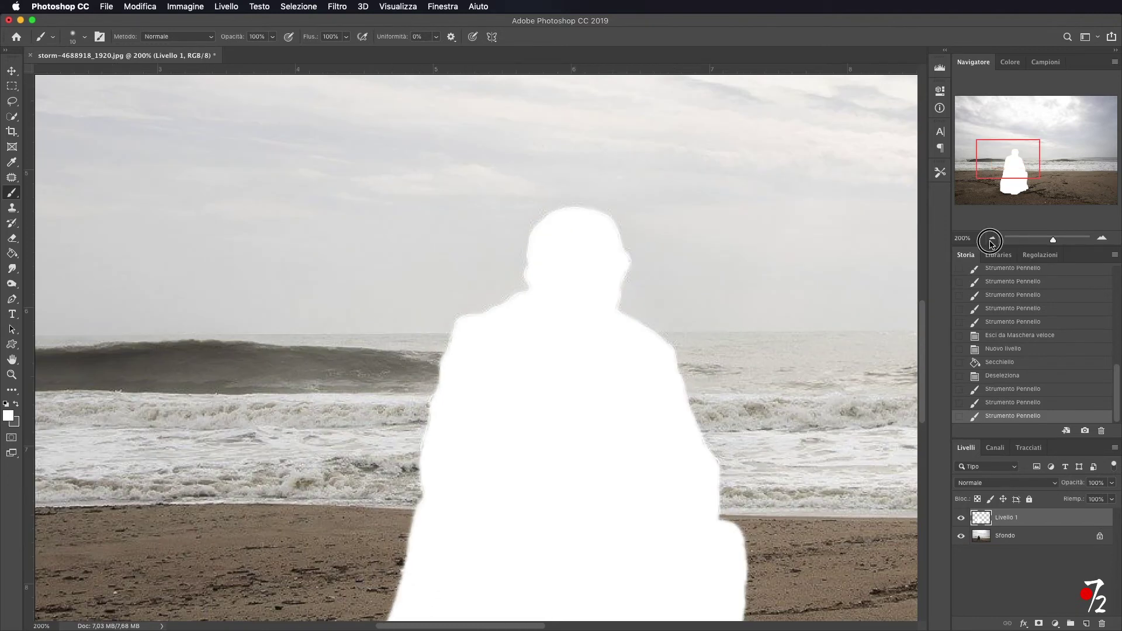
{"action": "left_click", "coordinate": [992, 240]}
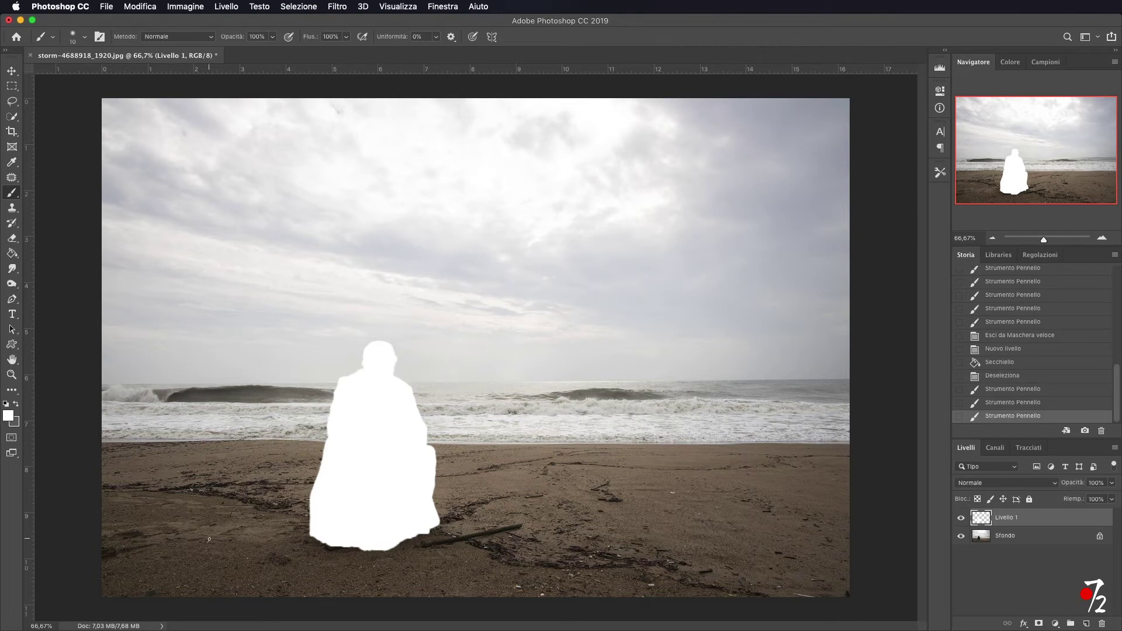
- Enlarge the brush to about 126 px and paint a soft white band across the foreground sand
{"action": "left_click_drag", "start_coordinate": [210, 540], "coordinate": [275, 540]}
{"action": "mouse_move", "coordinate": [310, 560]}
{"action": "left_mouse_down"}
{"action": "mouse_move", "coordinate": [251, 539]}
{"action": "mouse_move", "coordinate": [363, 539]}
{"action": "mouse_move", "coordinate": [112, 535]}
{"action": "mouse_move", "coordinate": [664, 534]}
{"action": "mouse_move", "coordinate": [483, 573]}
{"action": "mouse_move", "coordinate": [503, 581]}
{"action": "mouse_move", "coordinate": [844, 563]}
{"action": "mouse_move", "coordinate": [125, 556]}
{"action": "mouse_move", "coordinate": [848, 563]}
{"action": "left_mouse_up"}
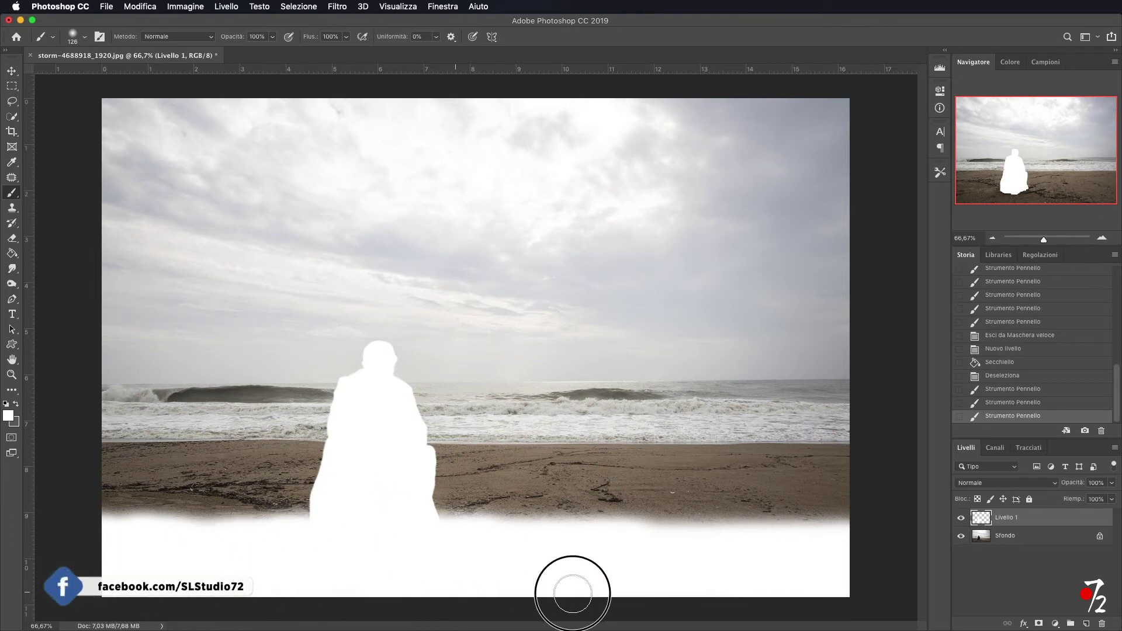
{"action": "left_click_drag", "start_coordinate": [852, 566], "coordinate": [844, 579]}
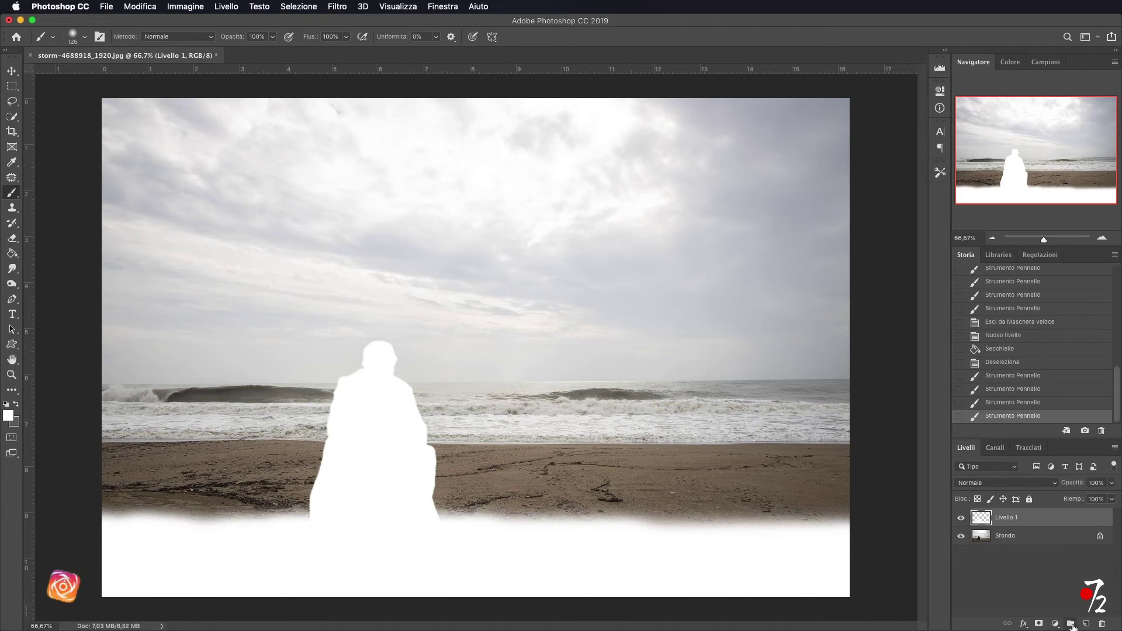
- Create Gruppo 1, move Livello 1 into it, and add Livello 2 beneath Livello 1
{"action": "left_click", "coordinate": [1071, 624]}
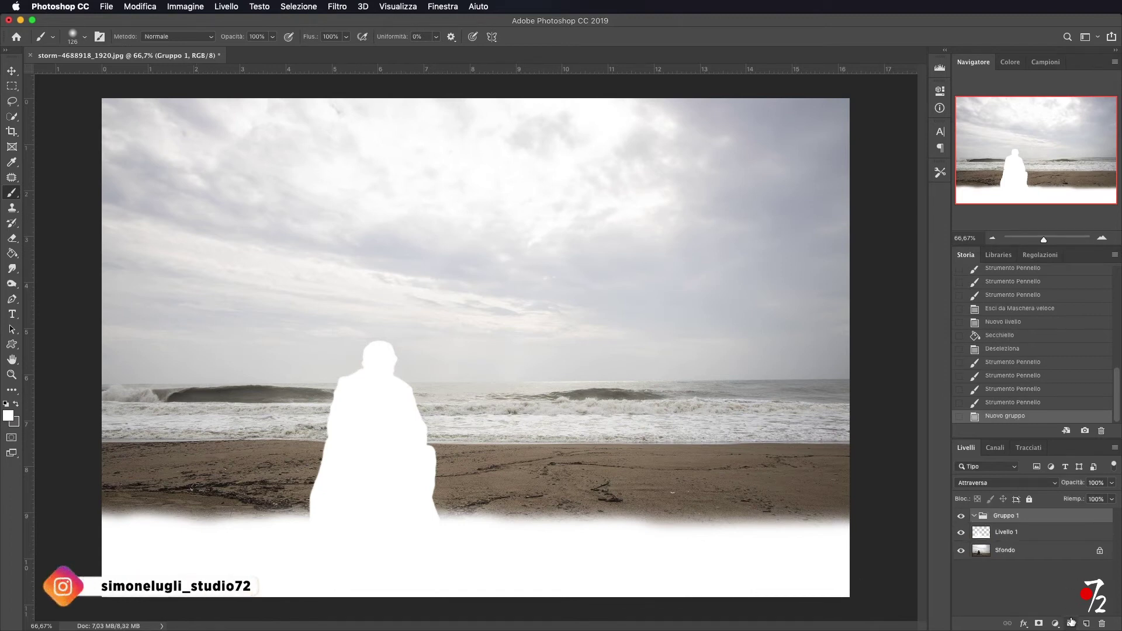
{"action": "left_click_drag", "start_coordinate": [1004, 534], "coordinate": [1033, 517]}
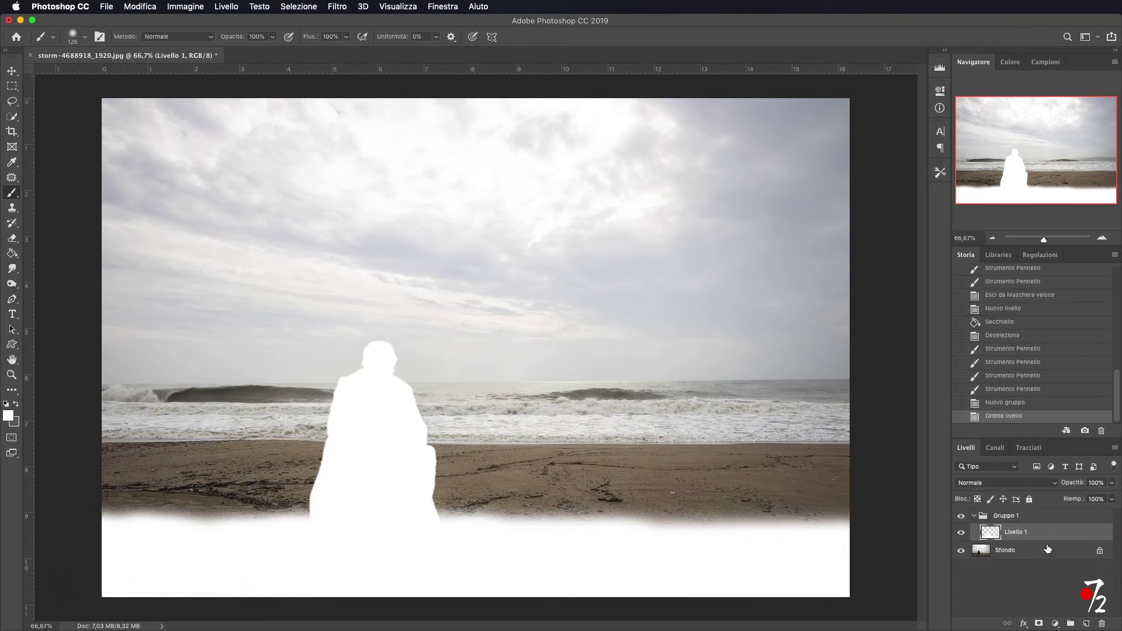
{"action": "left_click", "coordinate": [1085, 623]}
{"action": "left_click_drag", "start_coordinate": [1045, 535], "coordinate": [1016, 558]}
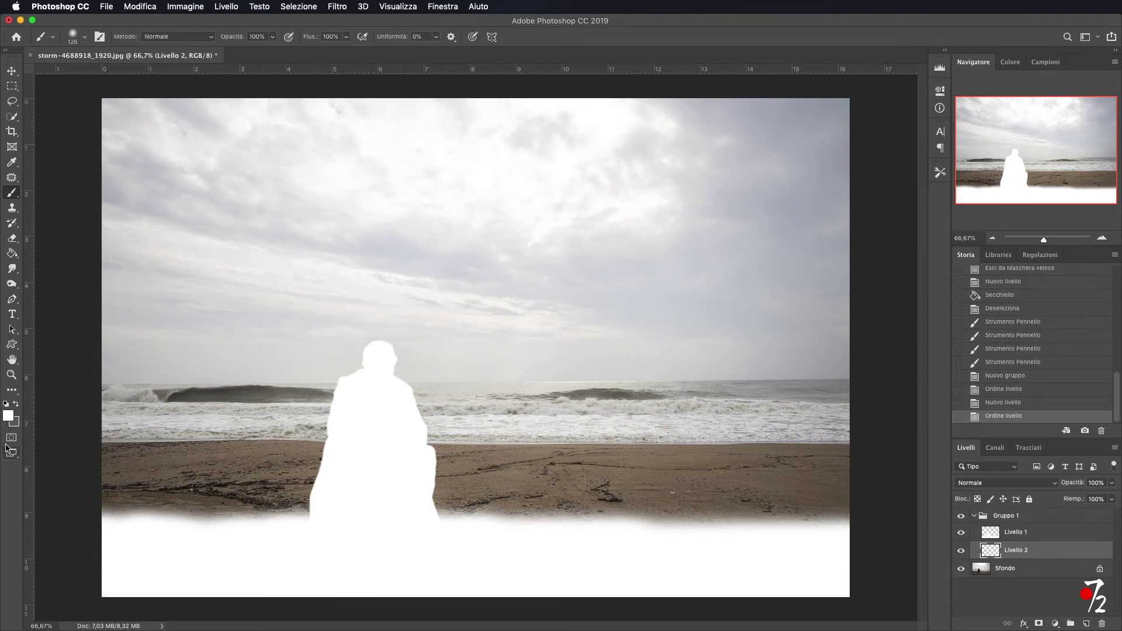
- Set the foreground colour to light grey bab8b8
{"action": "left_click", "coordinate": [8, 415]}
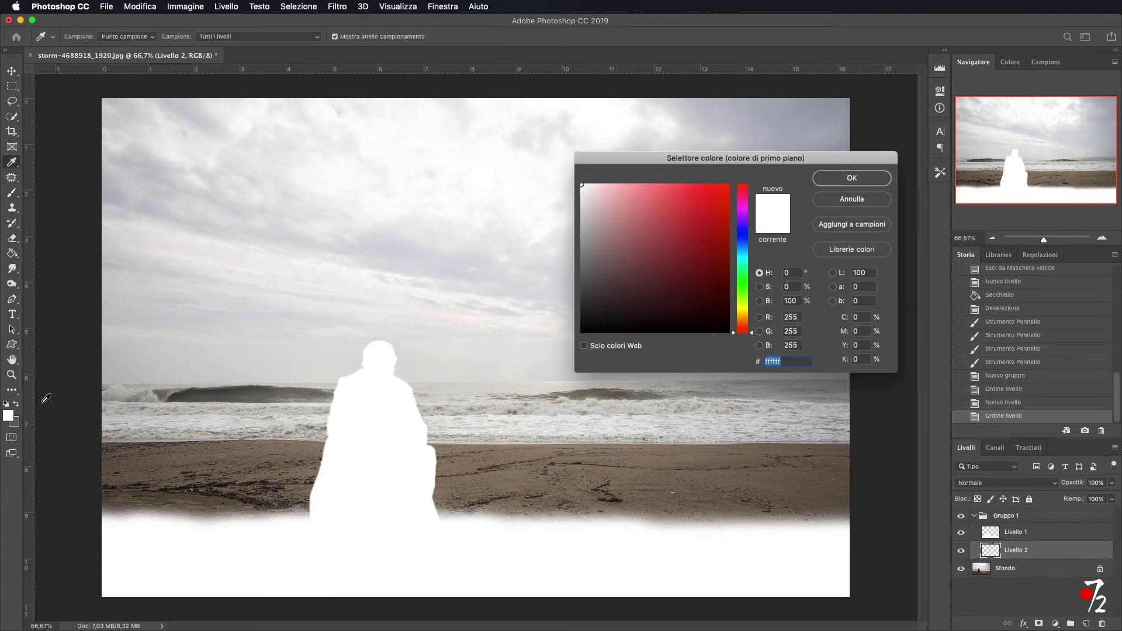
{"action": "left_click", "coordinate": [582, 217]}
{"action": "left_click_drag", "start_coordinate": [583, 216], "coordinate": [582, 222]}
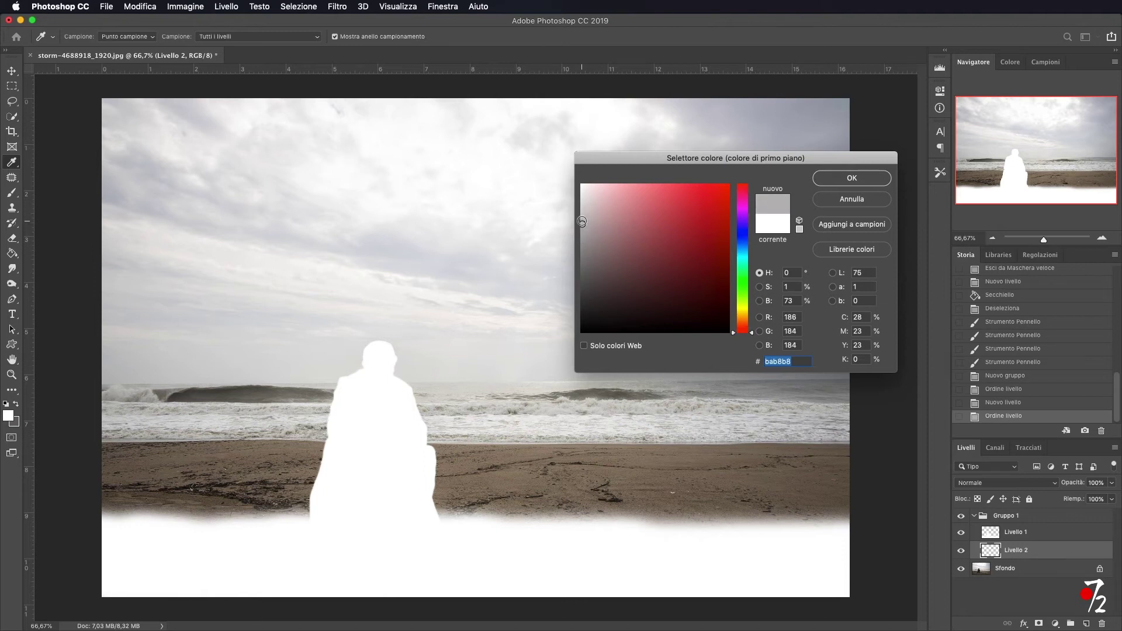
{"action": "left_click", "coordinate": [834, 178]}
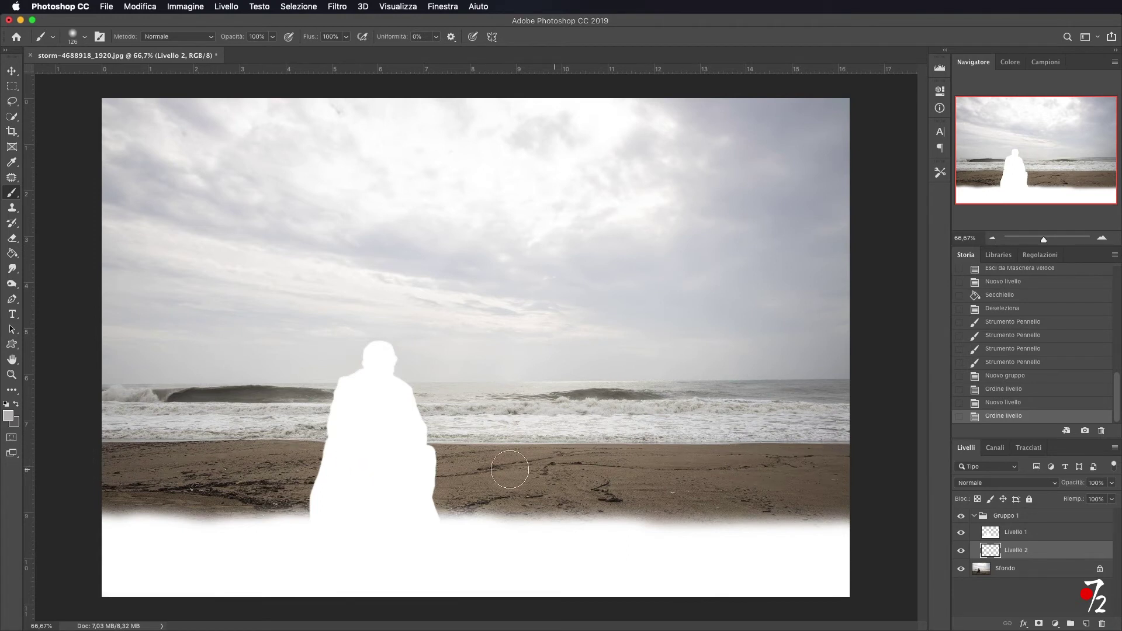
- Paint the whole sand strip behind the white foreground bab8b8 grey on Livello 2
{"action": "mouse_move", "coordinate": [219, 480]}
{"action": "left_mouse_down"}
{"action": "mouse_move", "coordinate": [202, 503]}
{"action": "mouse_move", "coordinate": [261, 511]}
{"action": "mouse_move", "coordinate": [313, 501]}
{"action": "mouse_move", "coordinate": [323, 466]}
{"action": "mouse_move", "coordinate": [147, 459]}
{"action": "mouse_move", "coordinate": [350, 493]}
{"action": "mouse_move", "coordinate": [433, 461]}
{"action": "mouse_move", "coordinate": [659, 466]}
{"action": "mouse_move", "coordinate": [518, 458]}
{"action": "mouse_move", "coordinate": [806, 493]}
{"action": "mouse_move", "coordinate": [851, 463]}
{"action": "left_mouse_up"}
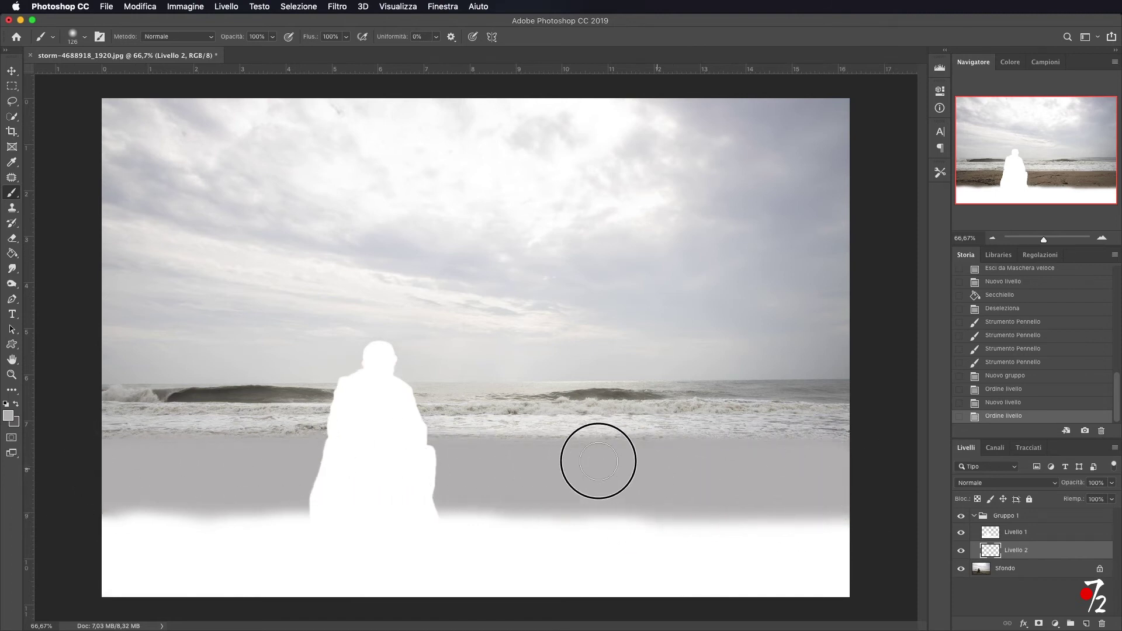
{"action": "left_click_drag", "start_coordinate": [812, 468], "coordinate": [948, 468]}
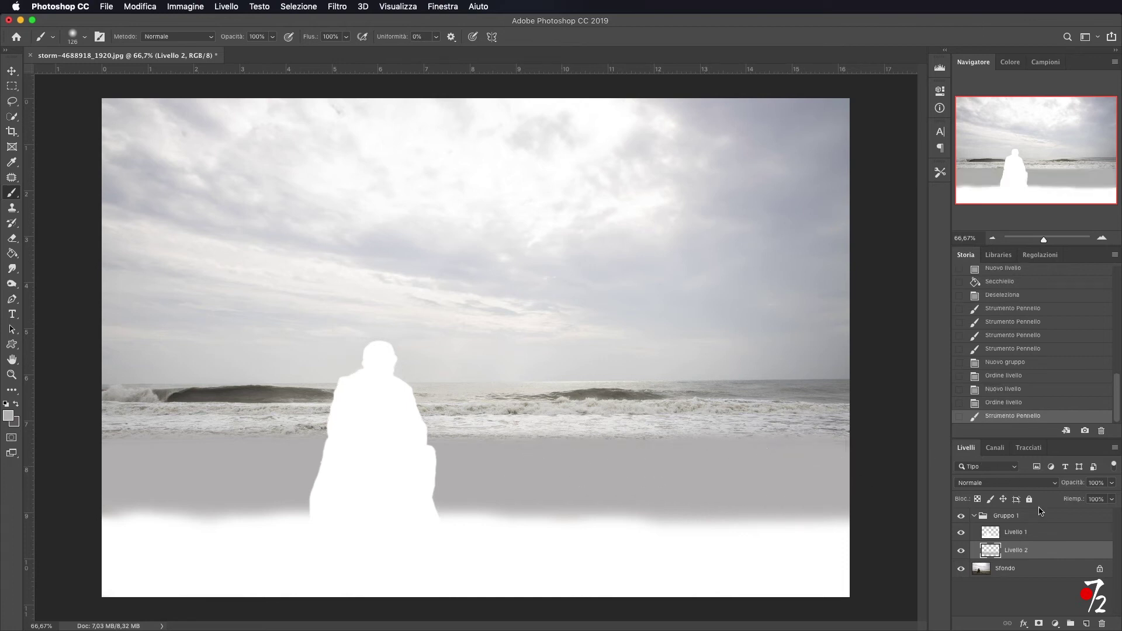
- Add Livello 3 below Livello 2 and set the foreground colour to 8d8b8b
{"action": "left_click", "coordinate": [1086, 624]}
{"action": "left_click_drag", "start_coordinate": [1019, 551], "coordinate": [1001, 579]}
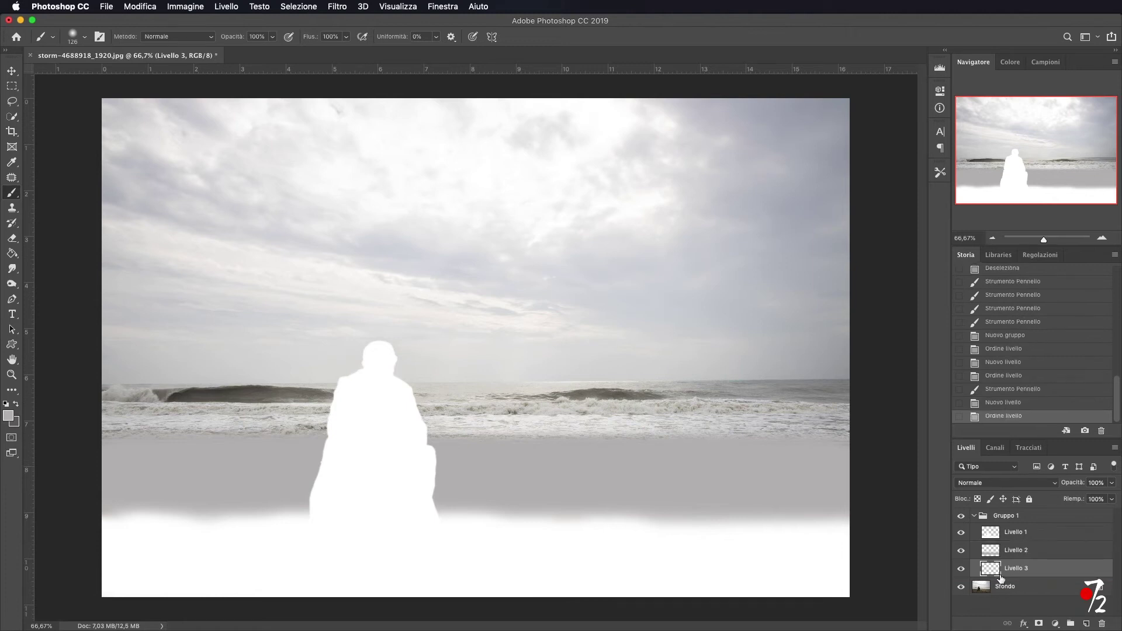
{"action": "left_click", "coordinate": [8, 416]}
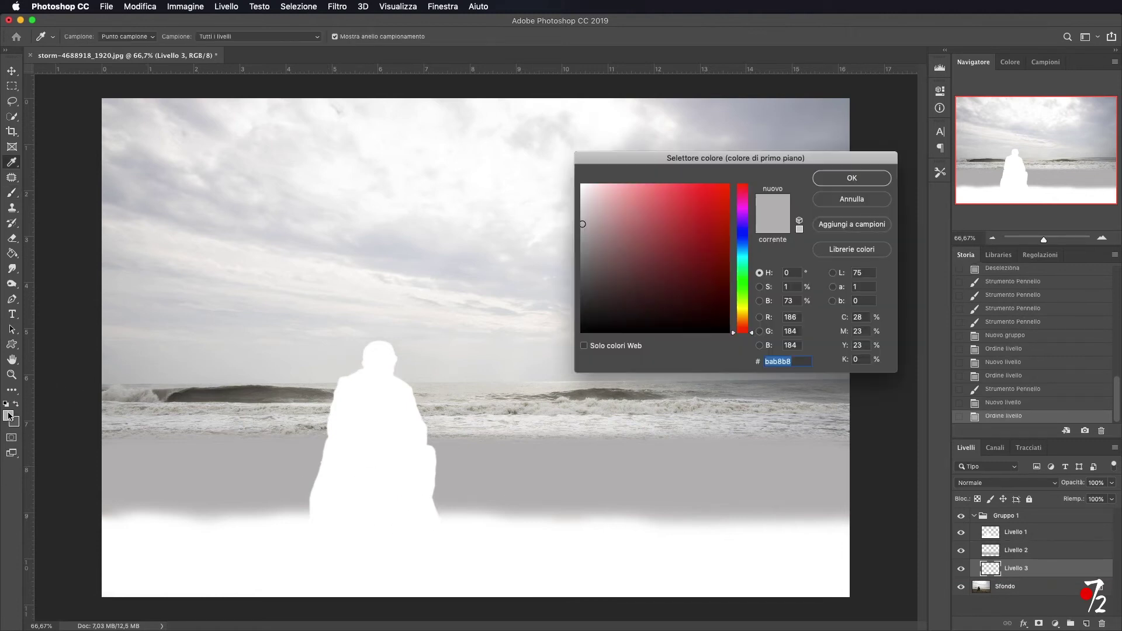
{"action": "left_click", "coordinate": [583, 250]}
{"action": "left_click", "coordinate": [862, 186]}
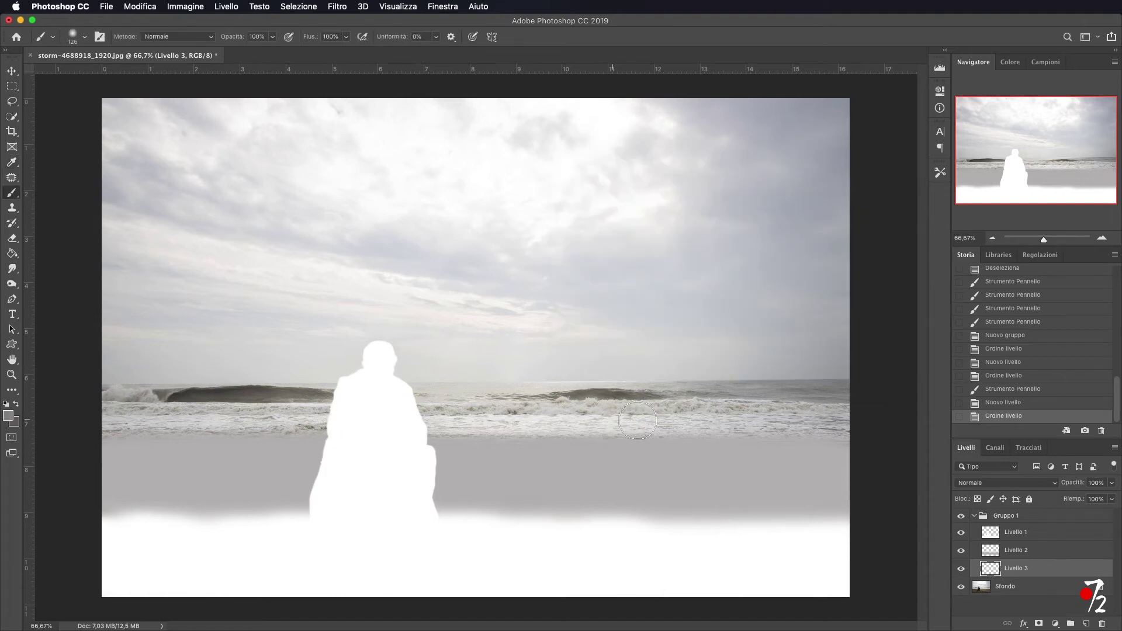
- Paint the waves and sea grey on both sides of the figure
{"action": "left_click_drag", "start_coordinate": [81, 419], "coordinate": [291, 425]}
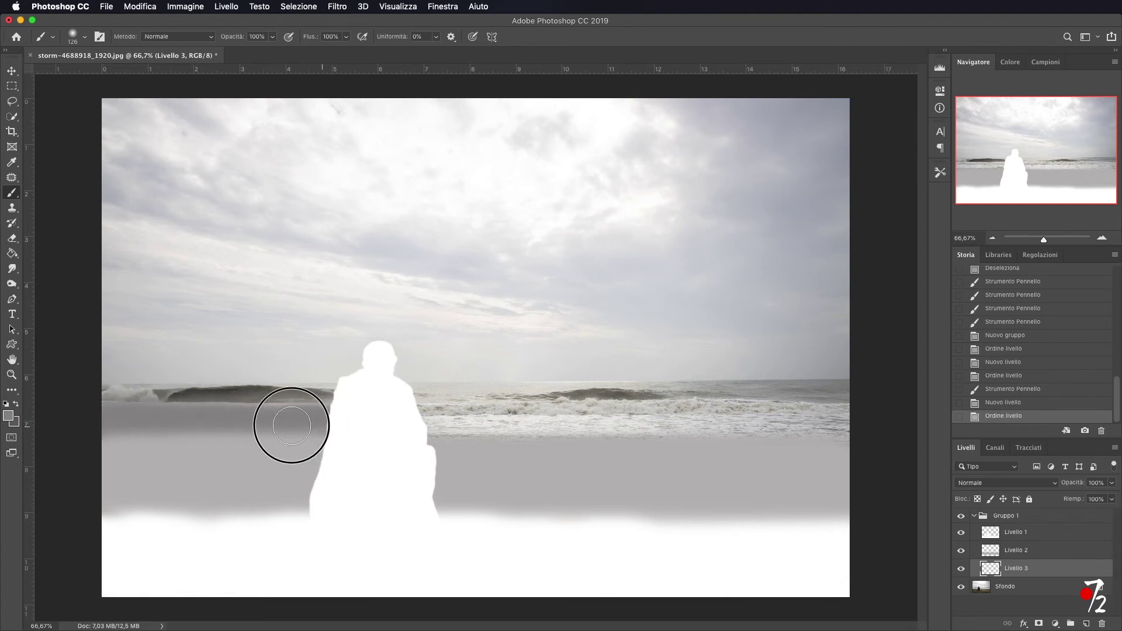
{"action": "mouse_move", "coordinate": [275, 426]}
{"action": "left_mouse_down"}
{"action": "mouse_move", "coordinate": [856, 415]}
{"action": "mouse_move", "coordinate": [819, 421]}
{"action": "left_mouse_up"}
{"action": "left_click", "coordinate": [819, 421]}
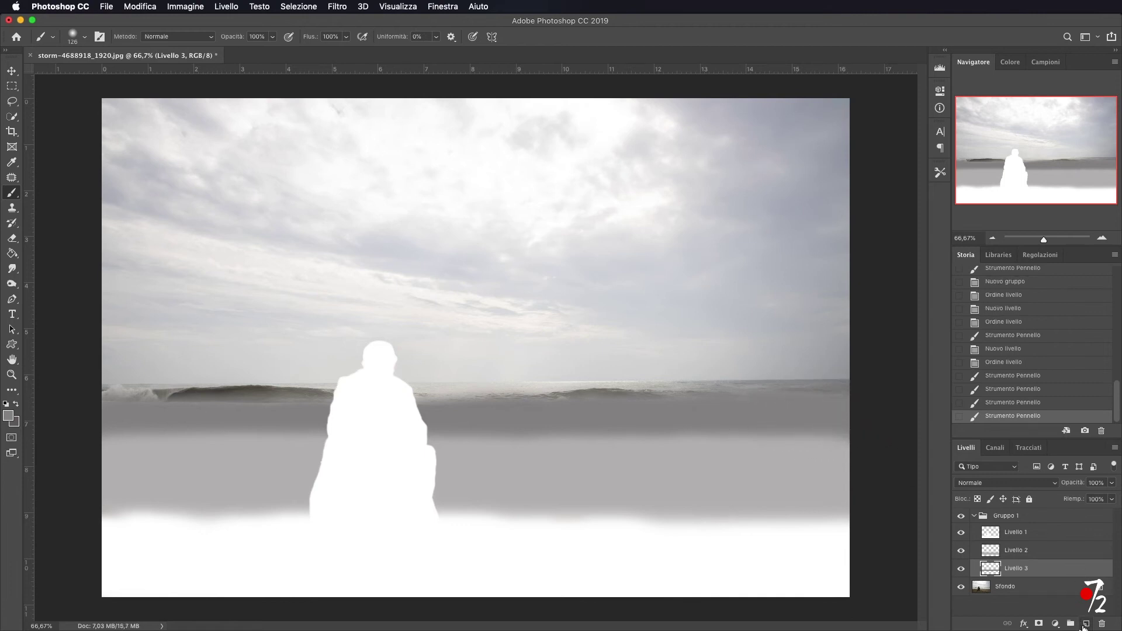
- Add Livello 4 below Livello 3 and set the foreground colour to 585858
{"action": "left_click", "coordinate": [1085, 624]}
{"action": "left_click_drag", "start_coordinate": [1037, 569], "coordinate": [1013, 589]}
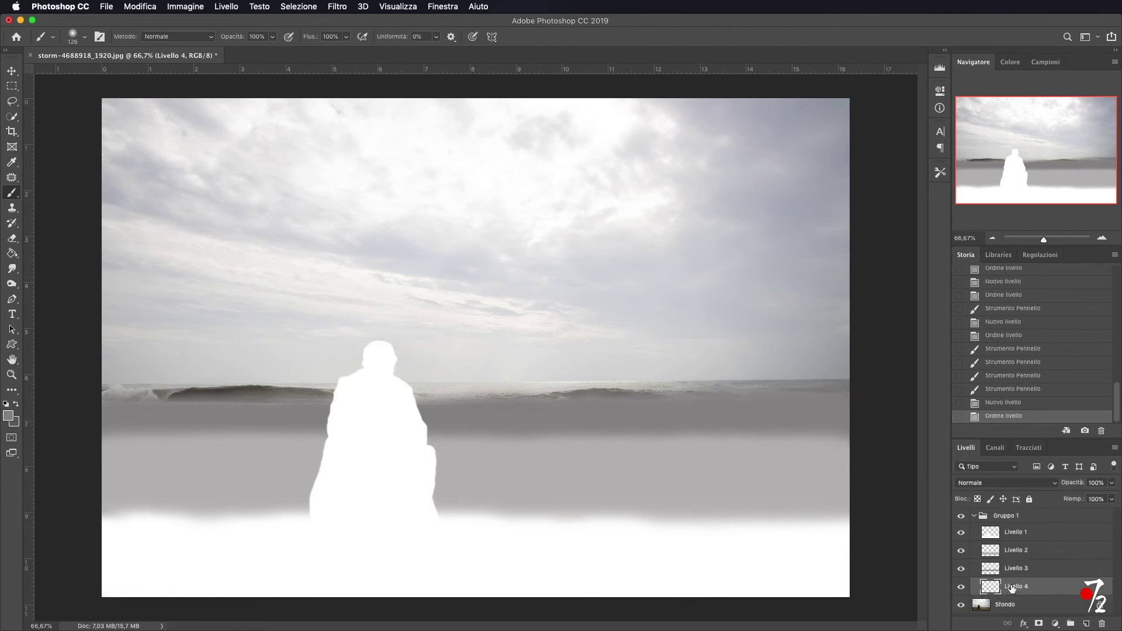
{"action": "left_click", "coordinate": [13, 417]}
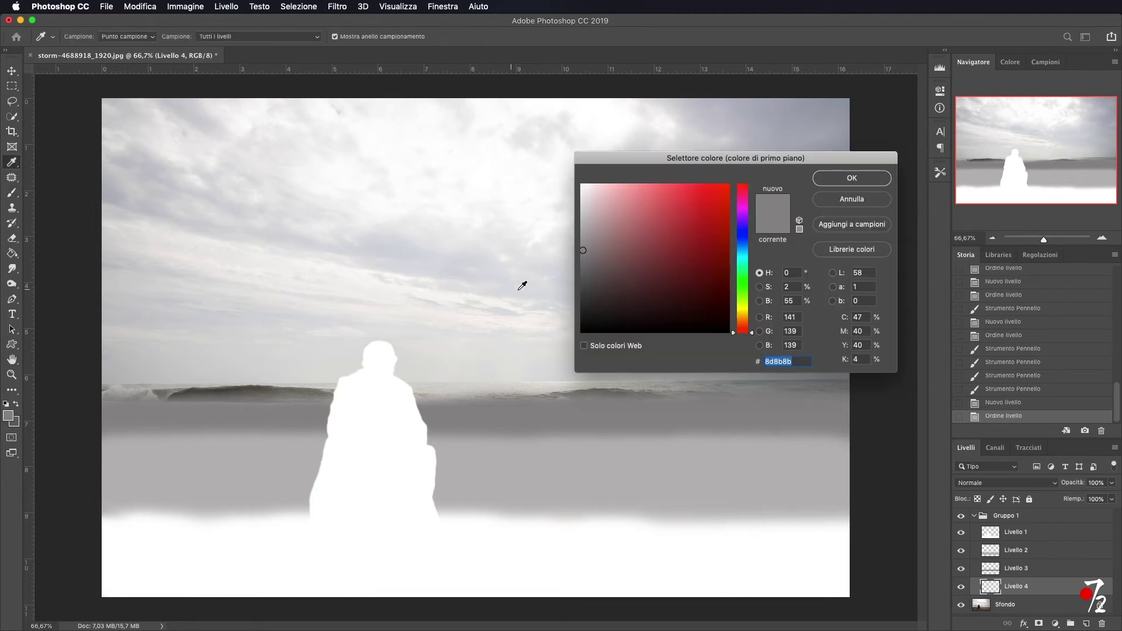
{"action": "left_click", "coordinate": [582, 281]}
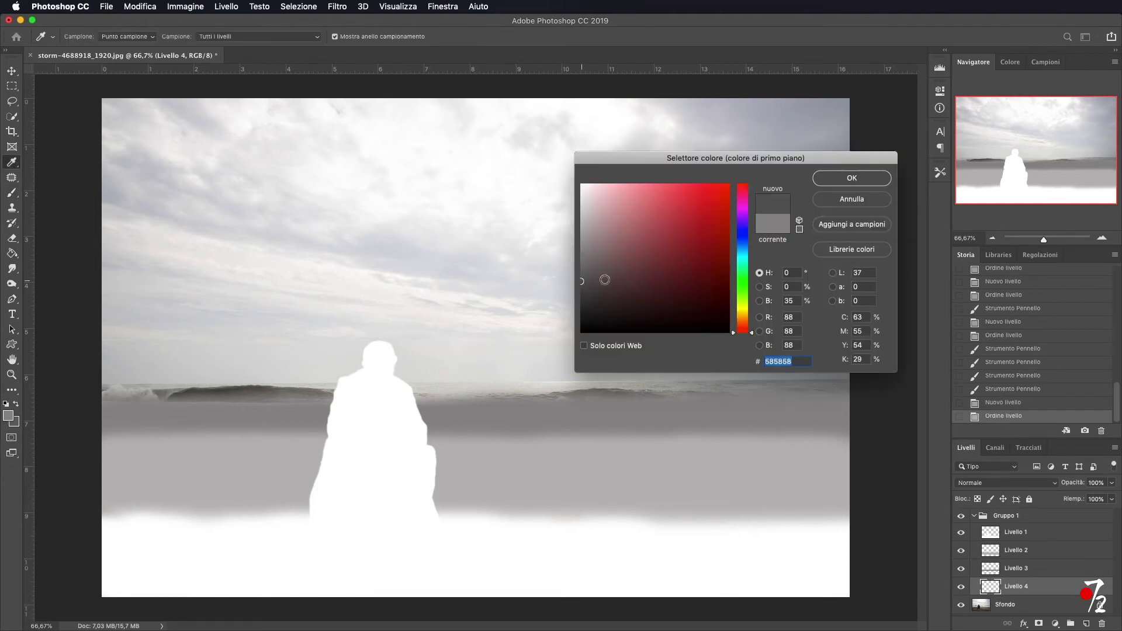
{"action": "left_click", "coordinate": [851, 178]}
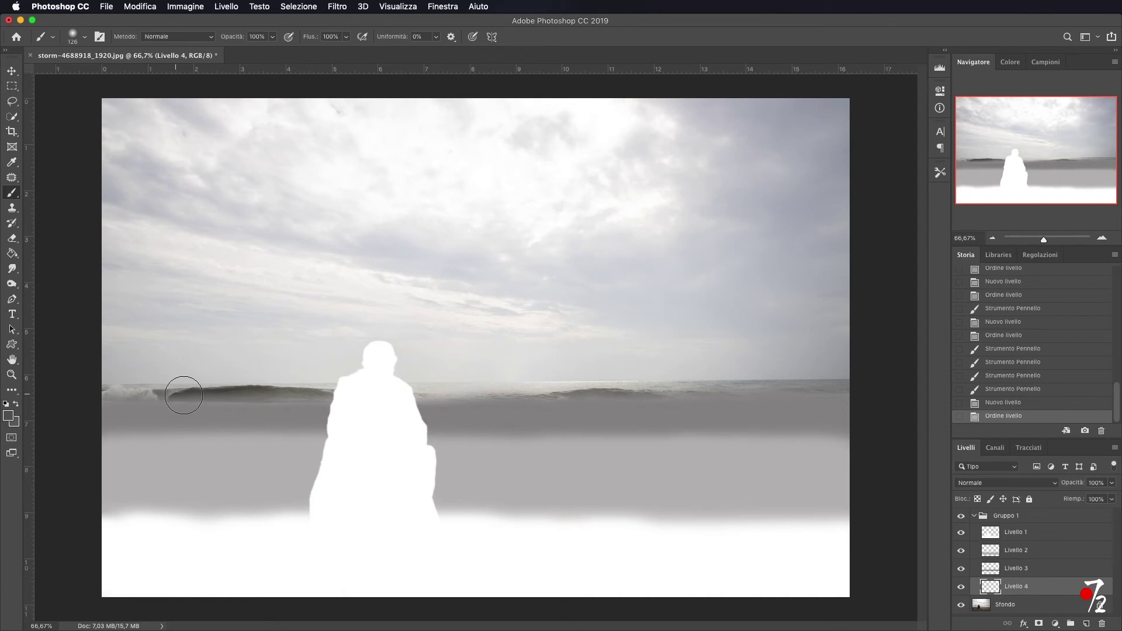
- Shrink the brush to 36 and paint a dark grey band along the horizon
{"action": "left_click_drag", "start_coordinate": [184, 396], "coordinate": [138, 391]}
{"action": "mouse_move", "coordinate": [281, 388]}
{"action": "left_mouse_down"}
{"action": "mouse_move", "coordinate": [131, 395]}
{"action": "mouse_move", "coordinate": [824, 388]}
{"action": "mouse_move", "coordinate": [300, 387]}
{"action": "left_mouse_up"}
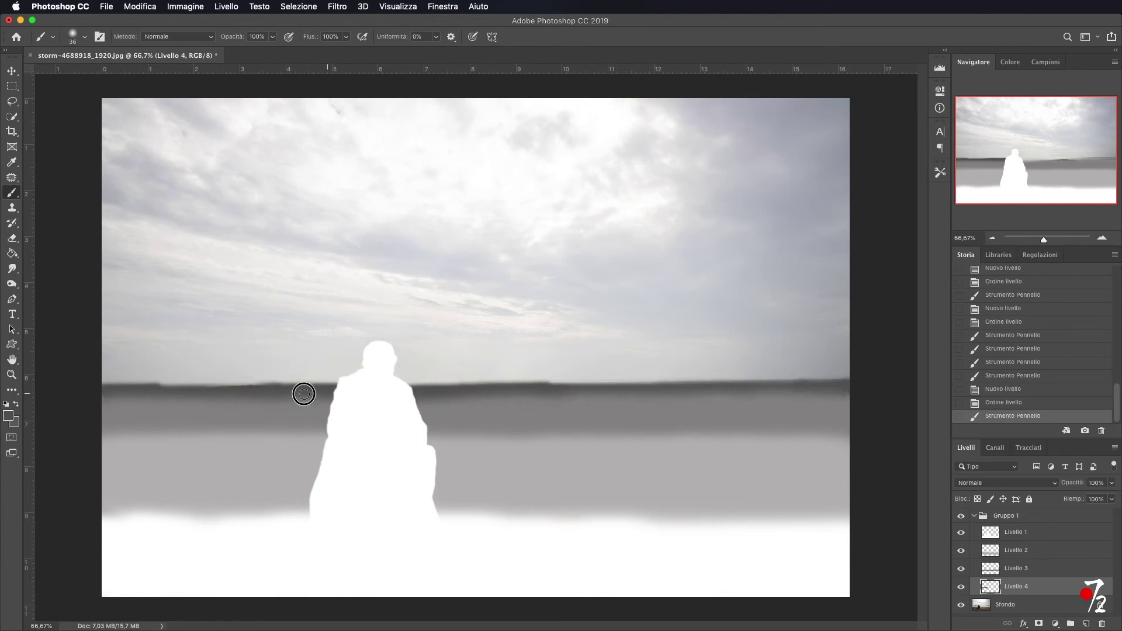
{"action": "mouse_move", "coordinate": [800, 396]}
{"action": "left_mouse_down"}
{"action": "mouse_move", "coordinate": [824, 391]}
{"action": "mouse_move", "coordinate": [518, 395]}
{"action": "left_mouse_up"}
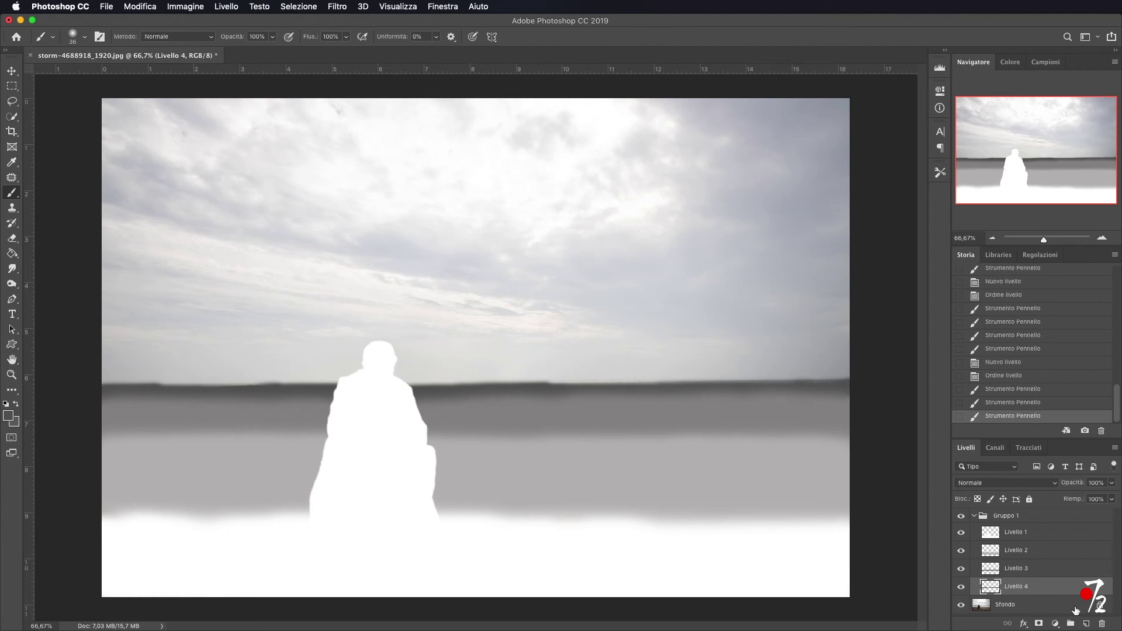
- Add Livello 5 below Livello 4 and set the foreground colour to black (000000)
{"action": "left_click", "coordinate": [1088, 624]}
{"action": "left_click_drag", "start_coordinate": [1048, 587], "coordinate": [1045, 611]}
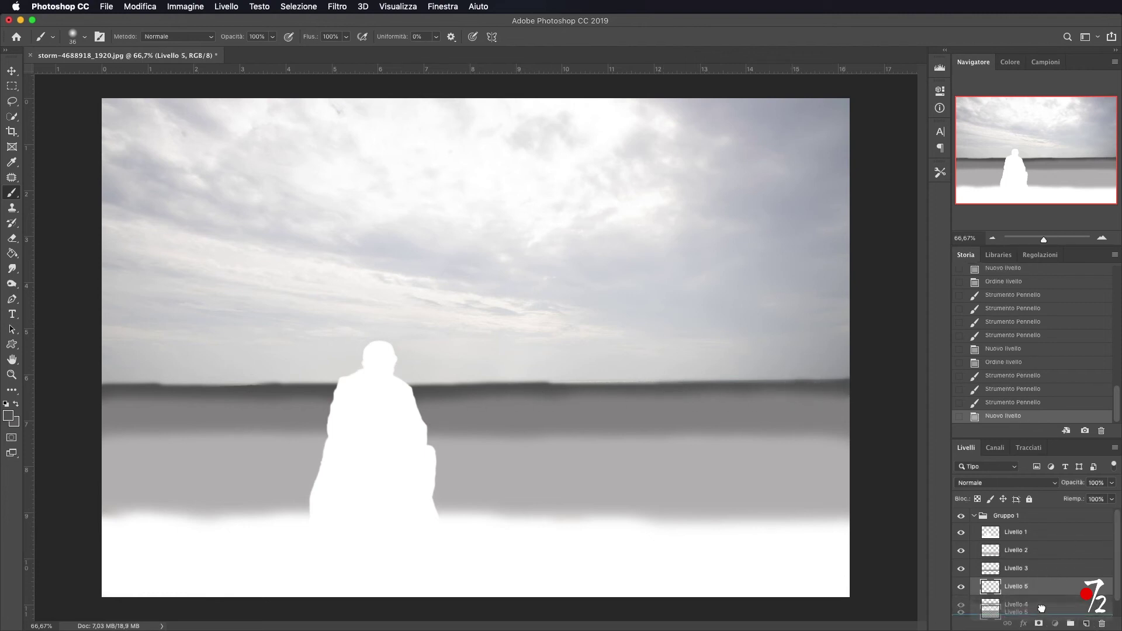
{"action": "left_click", "coordinate": [10, 416]}
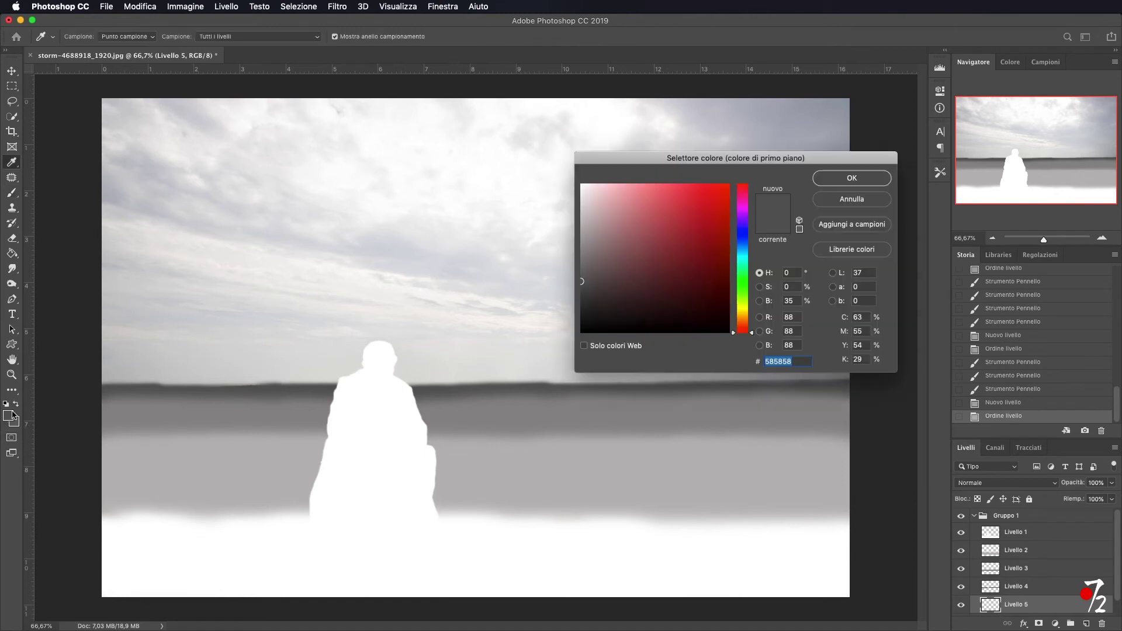
{"action": "left_click_drag", "start_coordinate": [581, 281], "coordinate": [574, 351]}
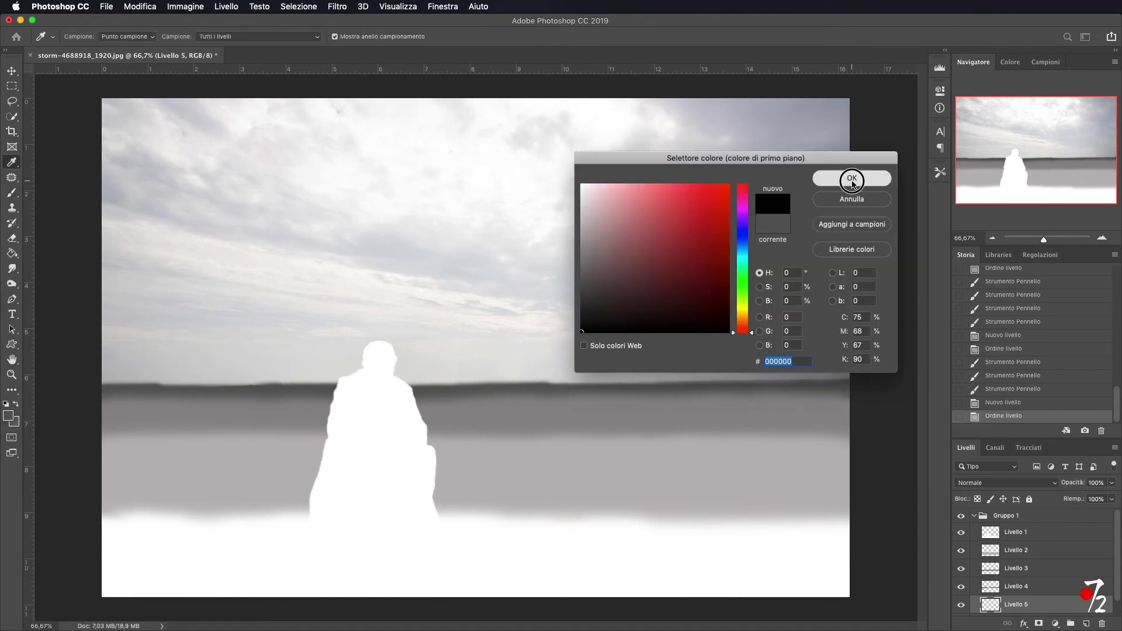
{"action": "left_click", "coordinate": [851, 178]}
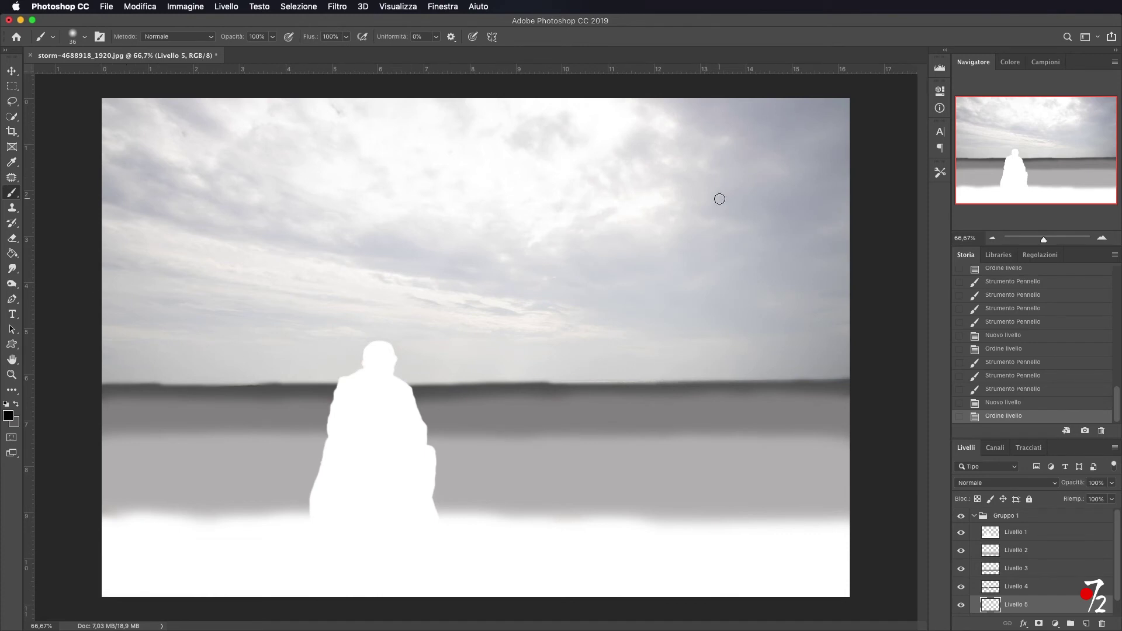
- Enlarge the brush to 216 px and paint the entire sky black
{"action": "left_click_drag", "start_coordinate": [496, 221], "coordinate": [531, 220]}
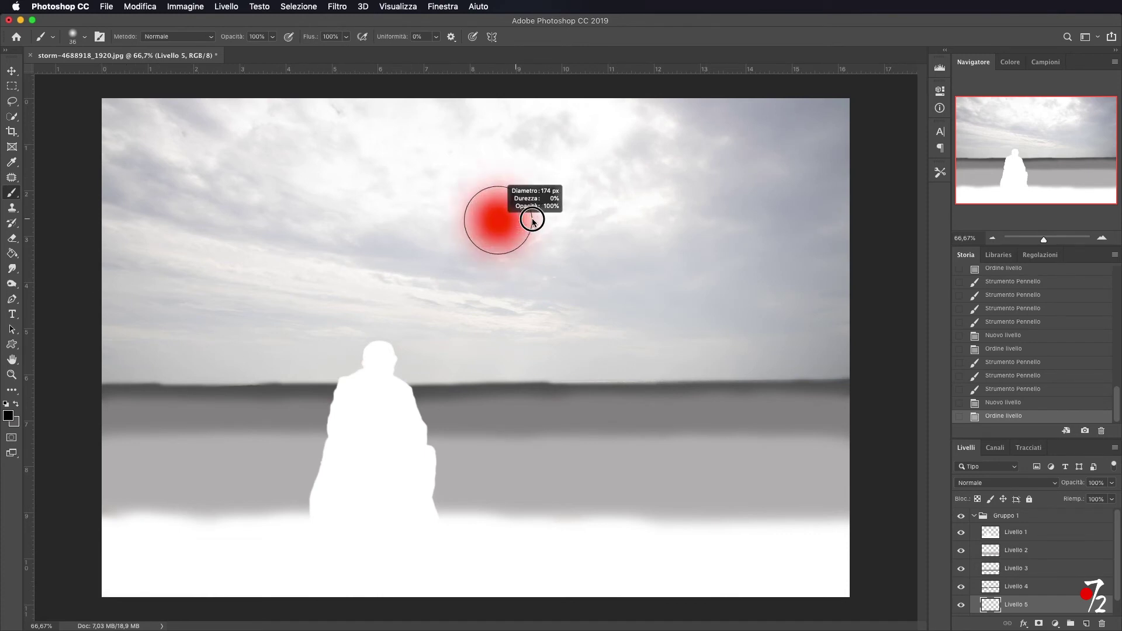
{"action": "mouse_move", "coordinate": [601, 210]}
{"action": "left_mouse_down"}
{"action": "mouse_move", "coordinate": [450, 213]}
{"action": "mouse_move", "coordinate": [272, 141]}
{"action": "mouse_move", "coordinate": [143, 113]}
{"action": "mouse_move", "coordinate": [838, 106]}
{"action": "mouse_move", "coordinate": [836, 358]}
{"action": "mouse_move", "coordinate": [531, 400]}
{"action": "mouse_move", "coordinate": [836, 359]}
{"action": "mouse_move", "coordinate": [303, 382]}
{"action": "mouse_move", "coordinate": [100, 368]}
{"action": "mouse_move", "coordinate": [88, 351]}
{"action": "mouse_move", "coordinate": [113, 280]}
{"action": "mouse_move", "coordinate": [106, 229]}
{"action": "mouse_move", "coordinate": [120, 155]}
{"action": "mouse_move", "coordinate": [268, 173]}
{"action": "mouse_move", "coordinate": [328, 215]}
{"action": "mouse_move", "coordinate": [195, 270]}
{"action": "mouse_move", "coordinate": [528, 318]}
{"action": "mouse_move", "coordinate": [266, 333]}
{"action": "mouse_move", "coordinate": [765, 370]}
{"action": "left_mouse_up"}
{"action": "mouse_move", "coordinate": [642, 326]}
{"action": "left_mouse_down"}
{"action": "mouse_move", "coordinate": [644, 281]}
{"action": "mouse_move", "coordinate": [601, 183]}
{"action": "mouse_move", "coordinate": [371, 138]}
{"action": "mouse_move", "coordinate": [783, 136]}
{"action": "mouse_move", "coordinate": [817, 321]}
{"action": "mouse_move", "coordinate": [773, 167]}
{"action": "mouse_move", "coordinate": [496, 230]}
{"action": "mouse_move", "coordinate": [656, 229]}
{"action": "mouse_move", "coordinate": [827, 100]}
{"action": "left_mouse_up"}
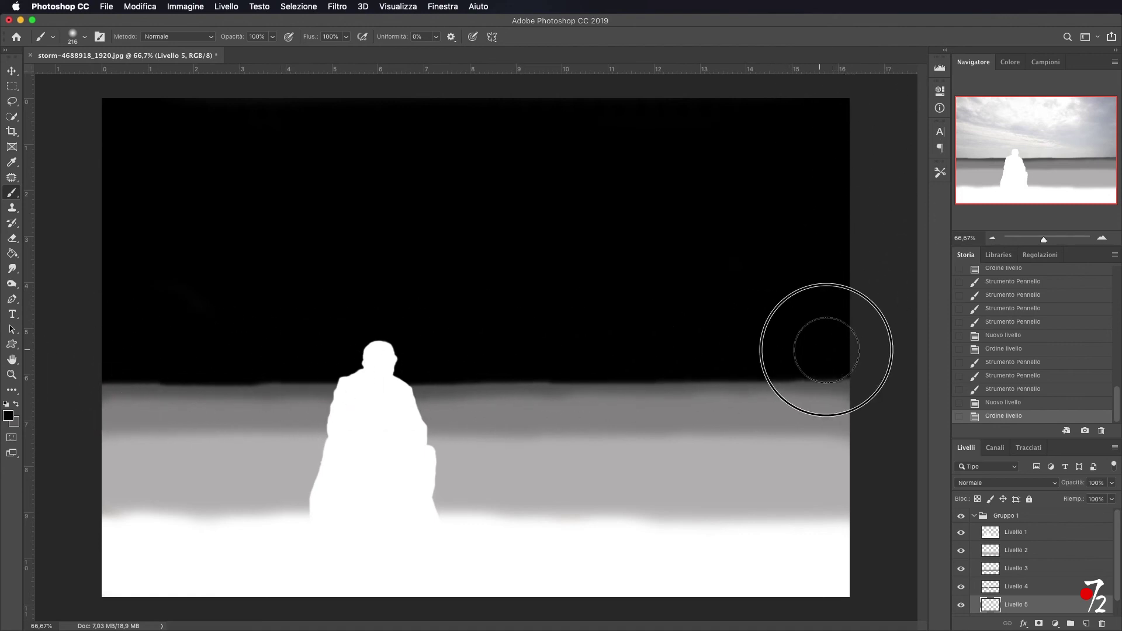
{"action": "left_click_drag", "start_coordinate": [108, 155], "coordinate": [108, 155]}
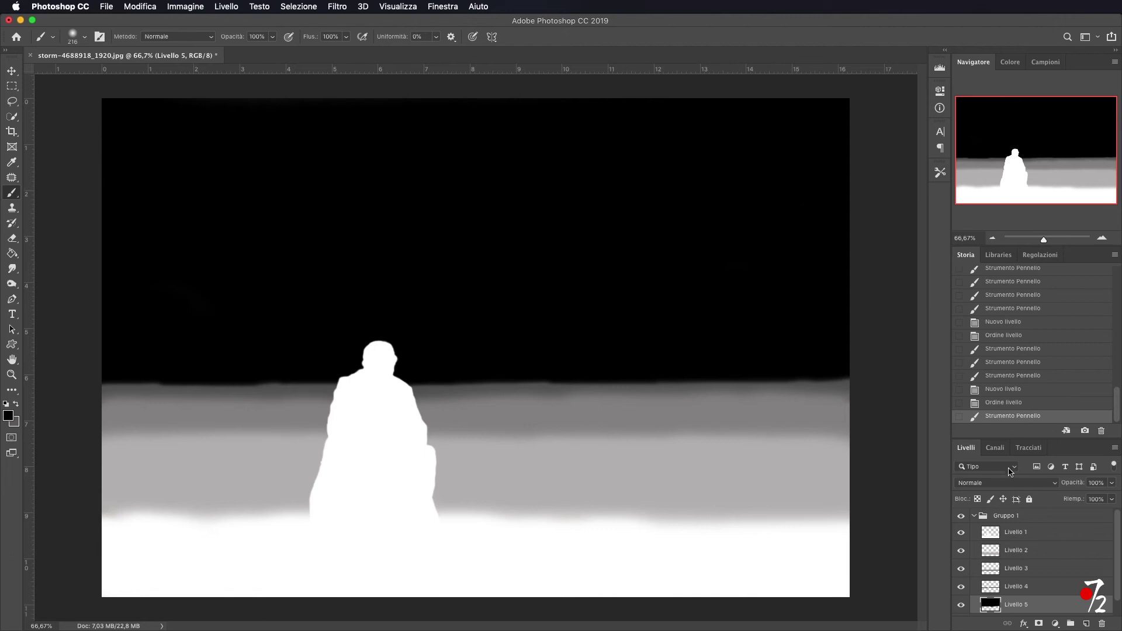
- Collapse and hide Gruppo 1, then save the original photo as JPEG Uomo.jpg at quality 12
{"action": "left_click", "coordinate": [973, 516]}
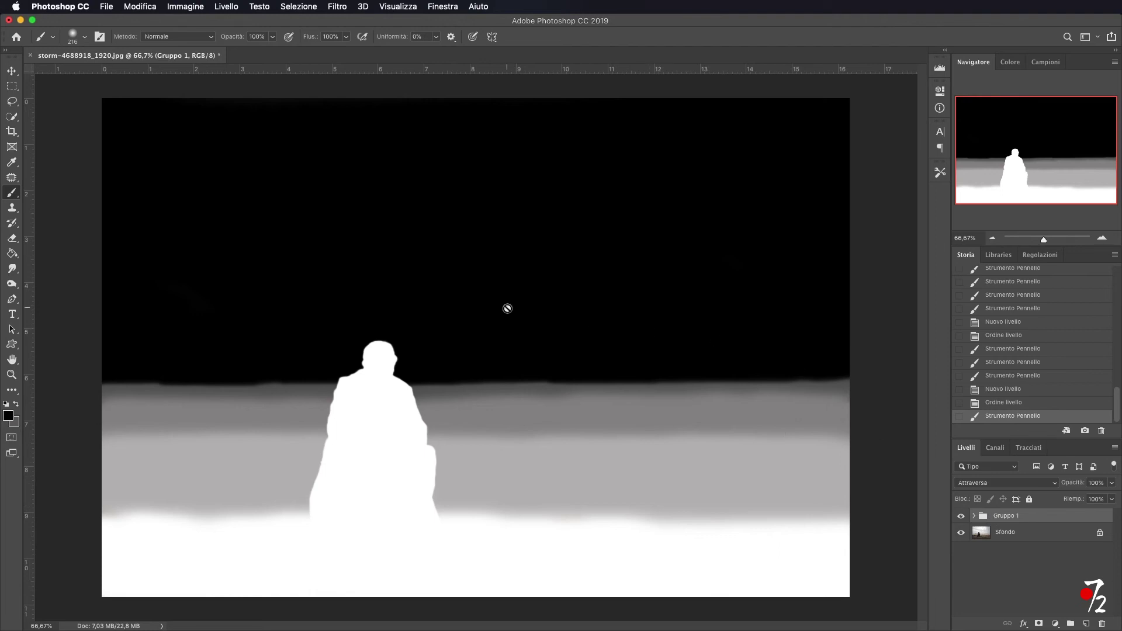
{"action": "left_click", "coordinate": [963, 518]}
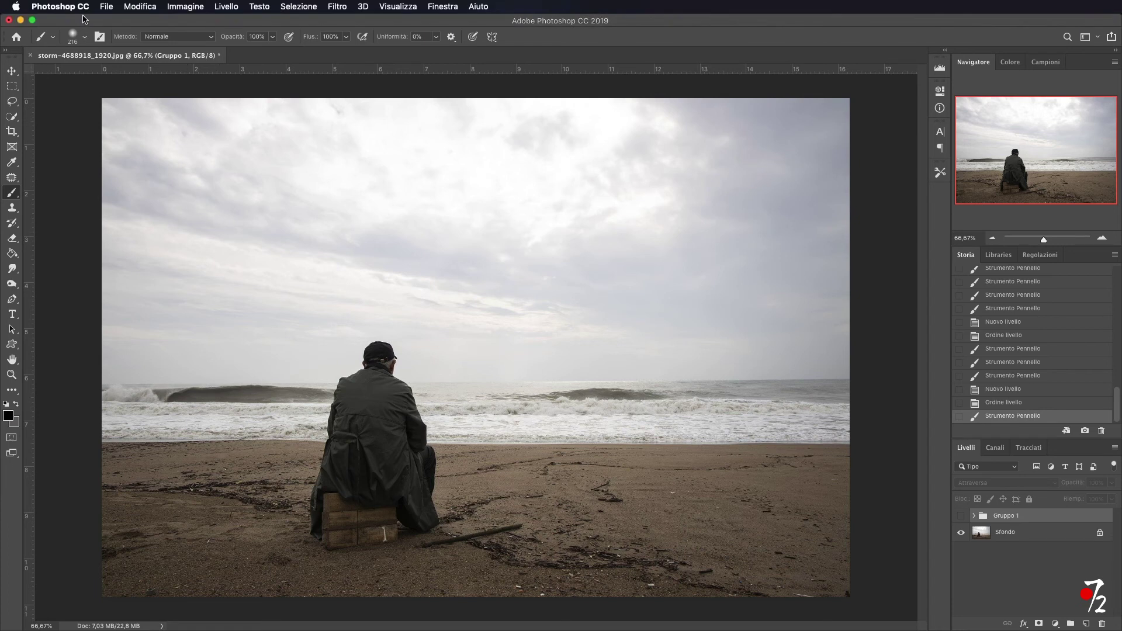
{"action": "left_click", "coordinate": [107, 10]}
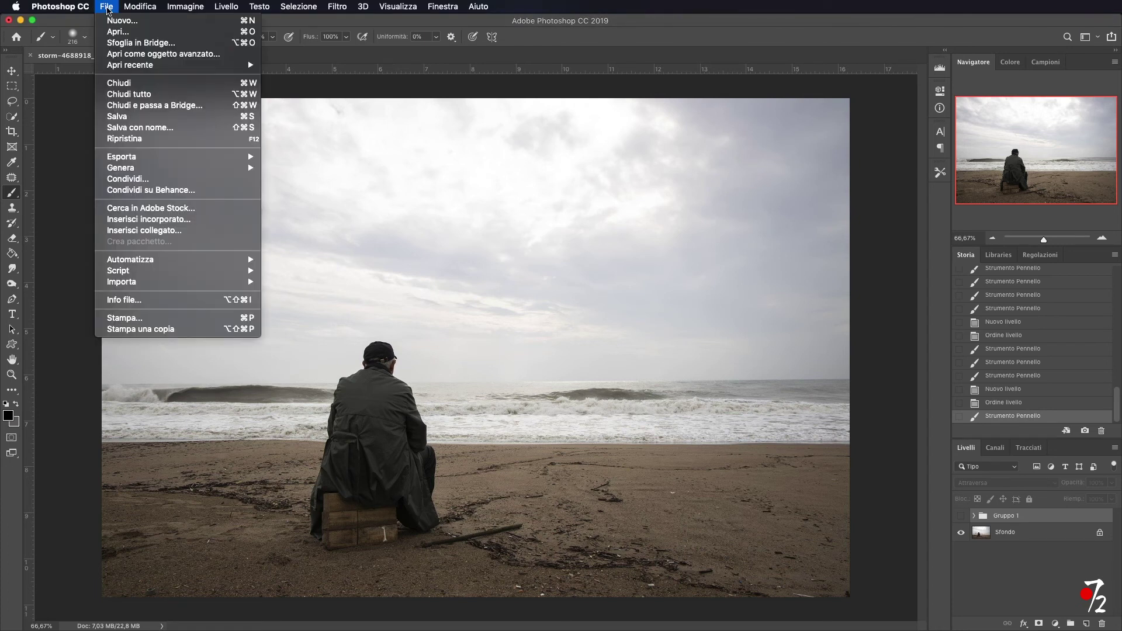
{"action": "left_click", "coordinate": [152, 125]}
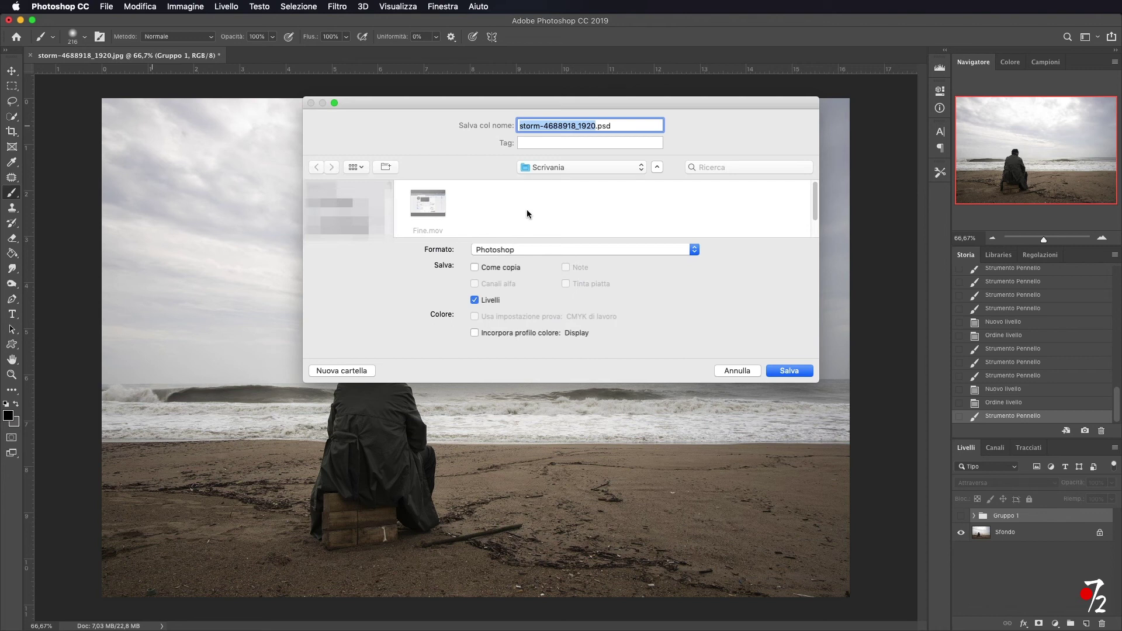
{"action": "left_click", "coordinate": [512, 251]}
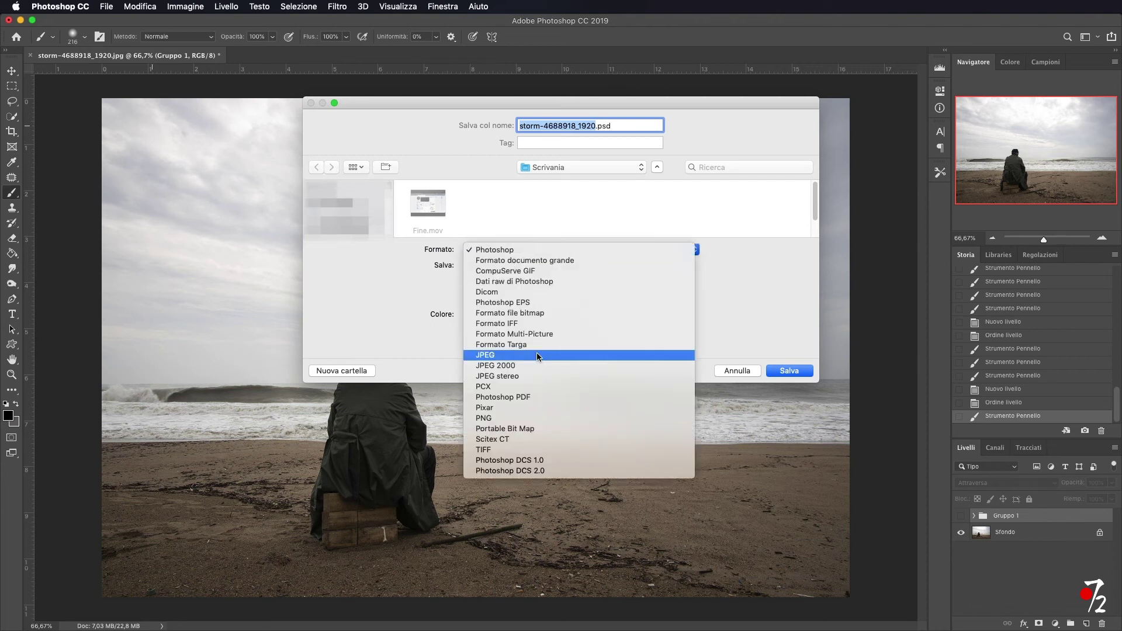
{"action": "left_click", "coordinate": [506, 355]}
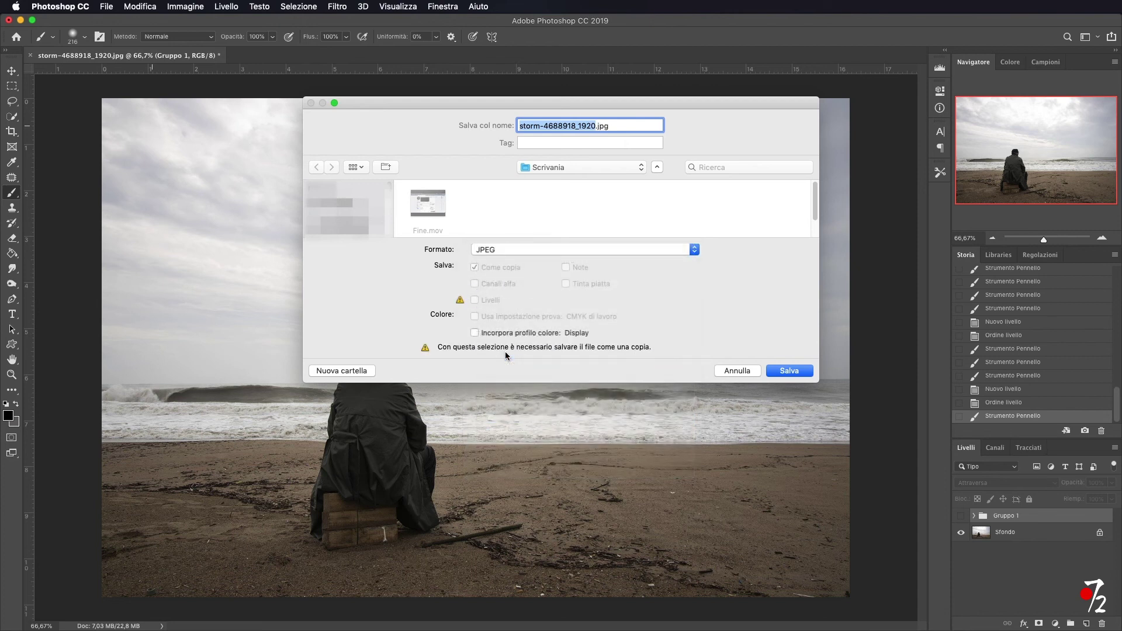
{"action": "type", "text": "Uomo"}
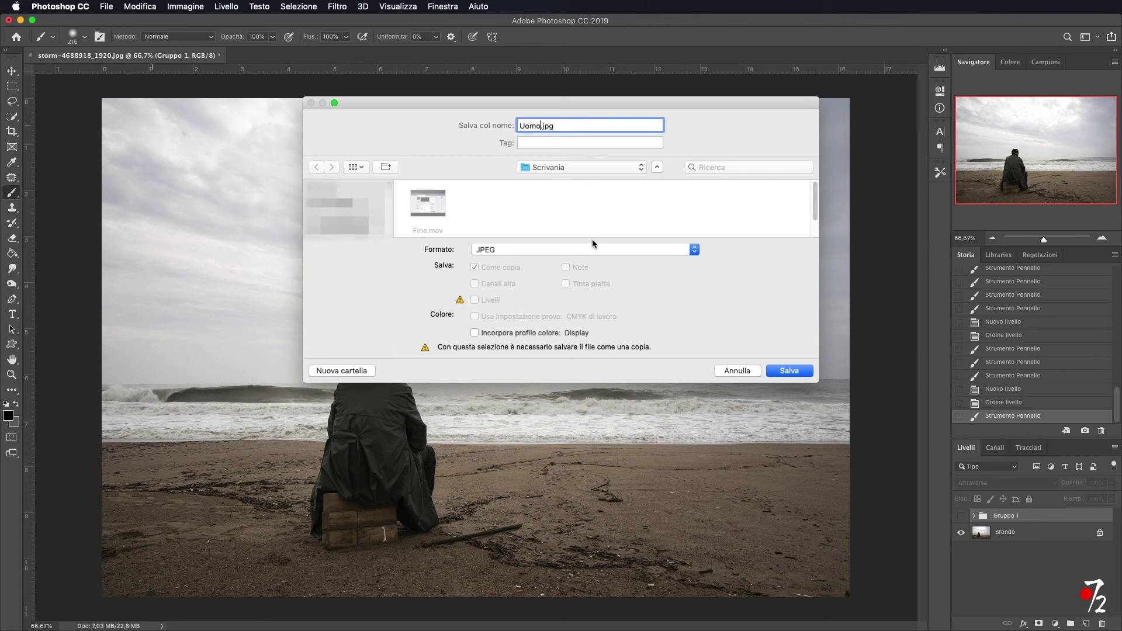
{"action": "left_click", "coordinate": [789, 373]}
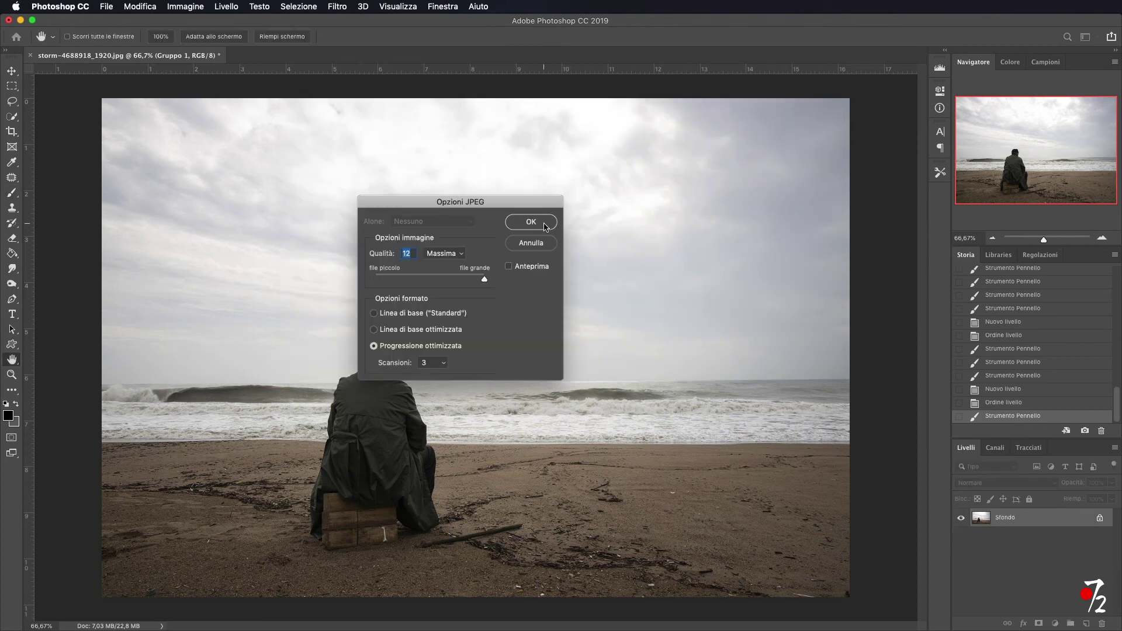
{"action": "left_click", "coordinate": [544, 226]}
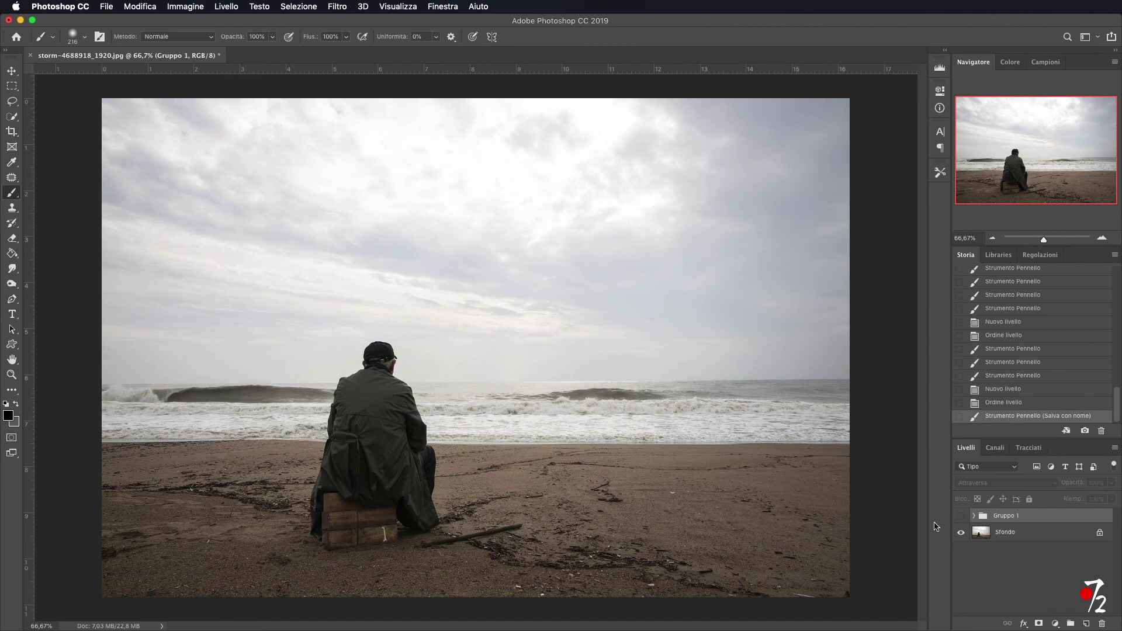
- Make Gruppo 1 visible again and save the depth map as JPEG Uomo_depth.jpg
{"action": "left_click", "coordinate": [961, 516]}
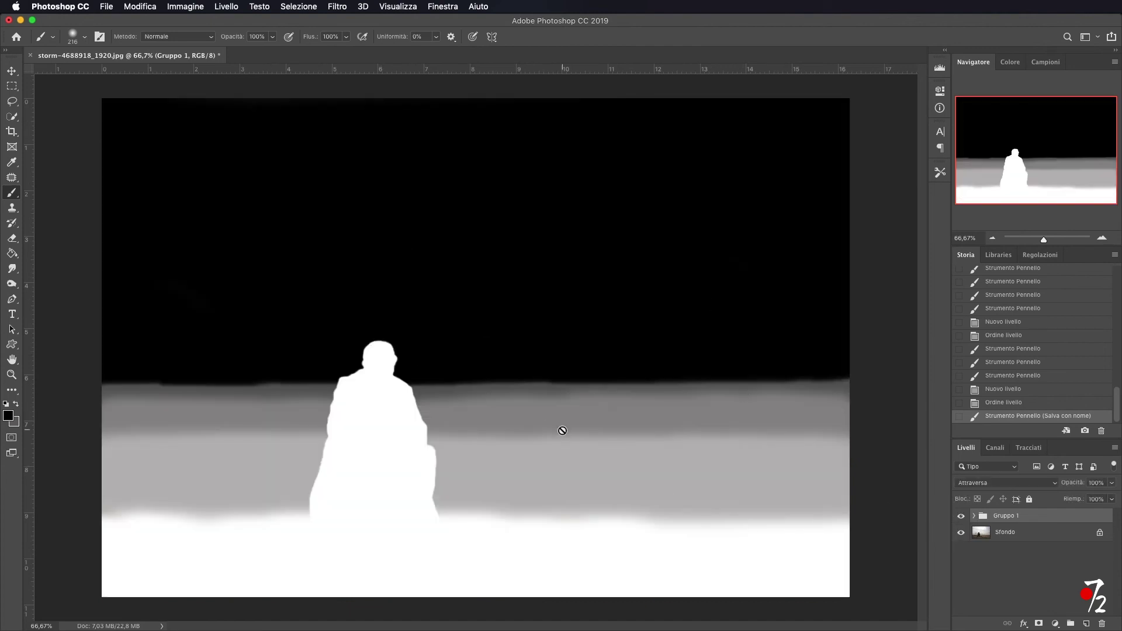
{"action": "left_click", "coordinate": [107, 7]}
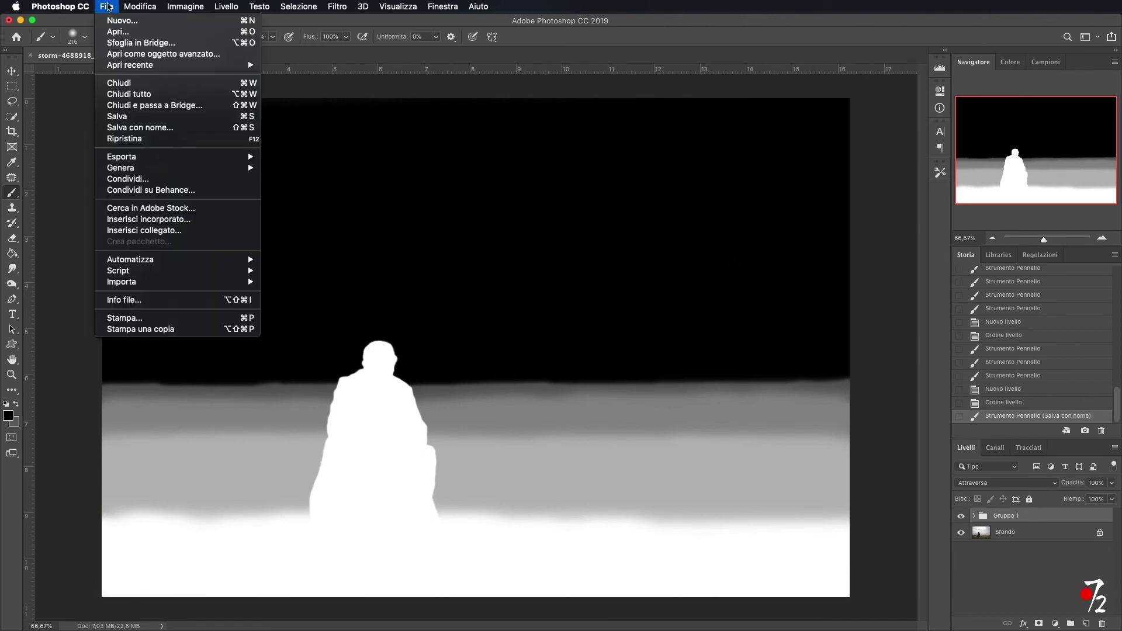
{"action": "left_click", "coordinate": [162, 128]}
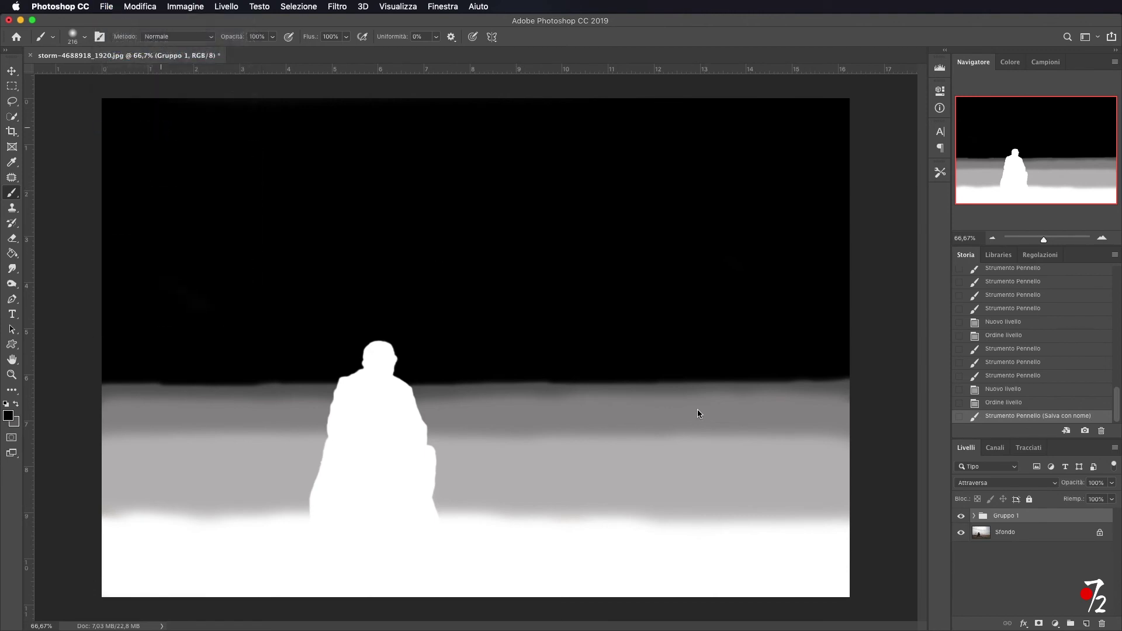
{"action": "left_click", "coordinate": [531, 250]}
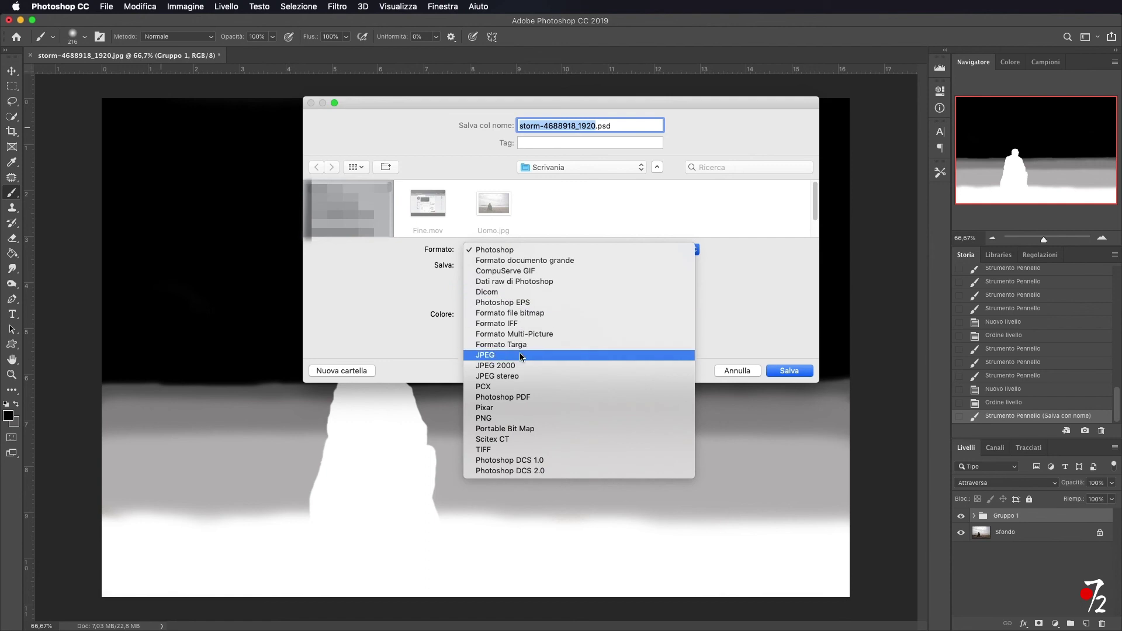
{"action": "left_click", "coordinate": [520, 354]}
{"action": "type", "text": "Uomo"}
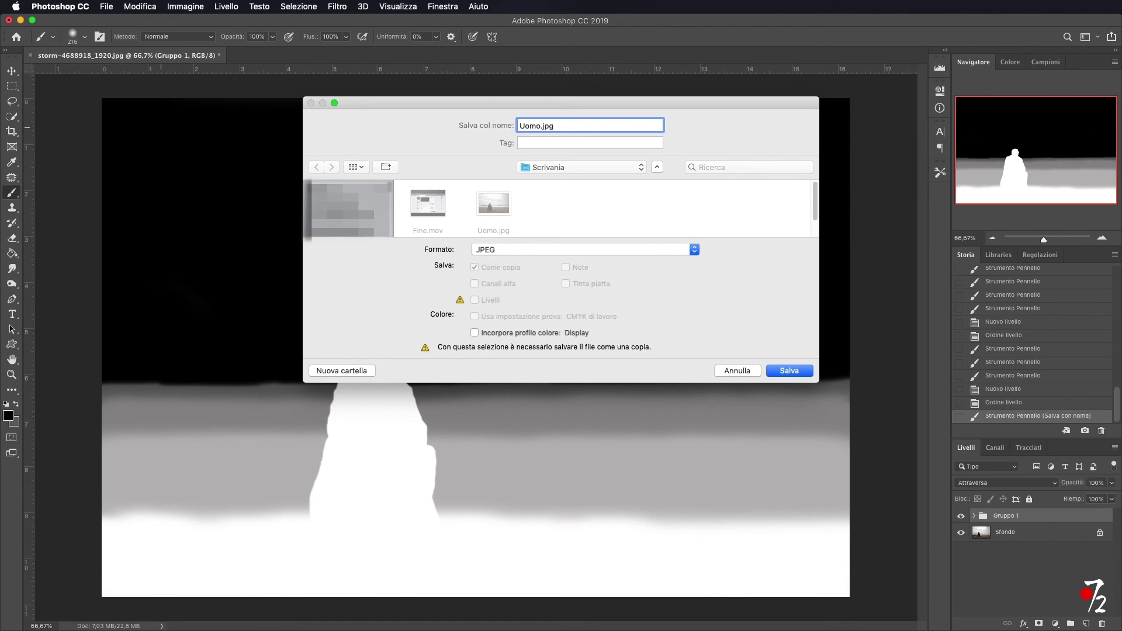
{"action": "type", "text": "_"}
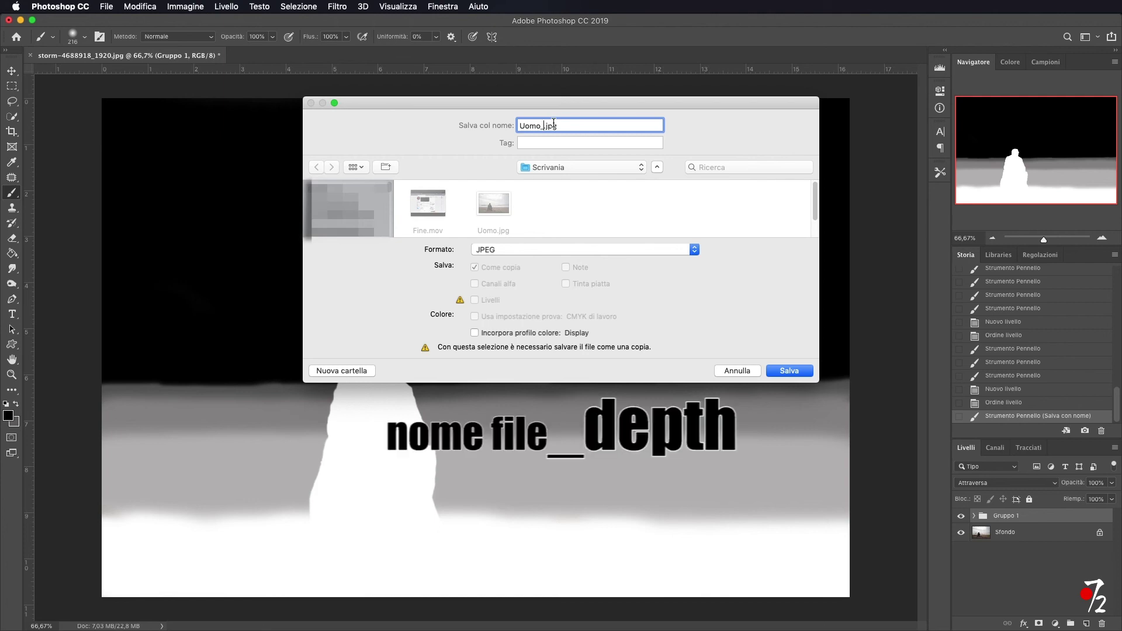
{"action": "type", "text": "depth"}
{"action": "left_click_drag", "start_coordinate": [520, 125], "coordinate": [564, 125]}
{"action": "left_click", "coordinate": [789, 370]}
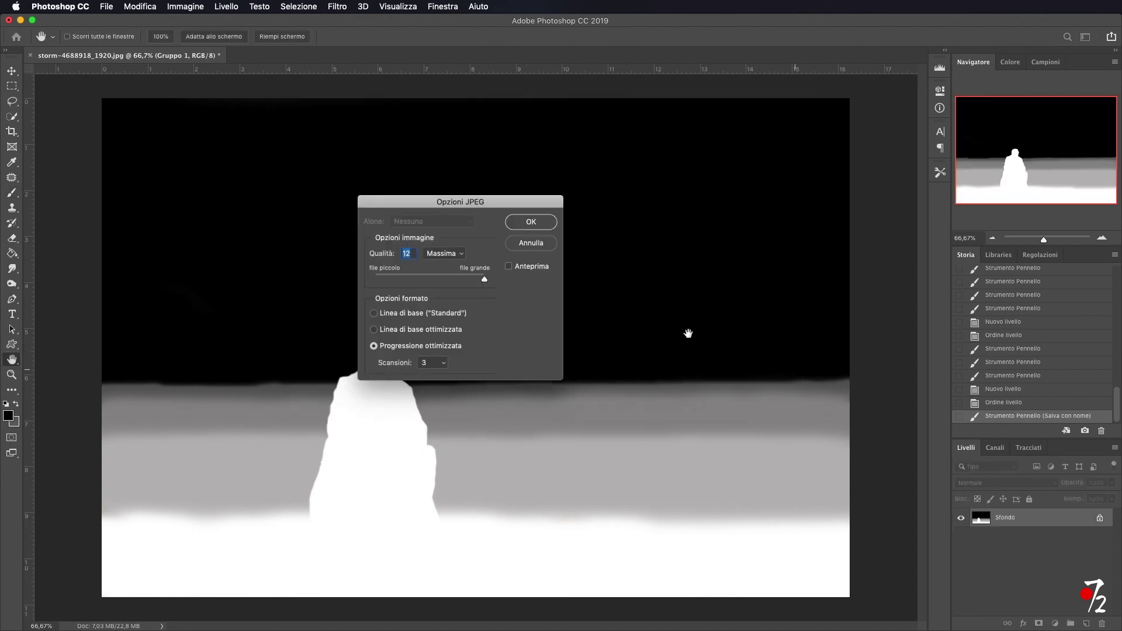
{"action": "left_click", "coordinate": [544, 220]}
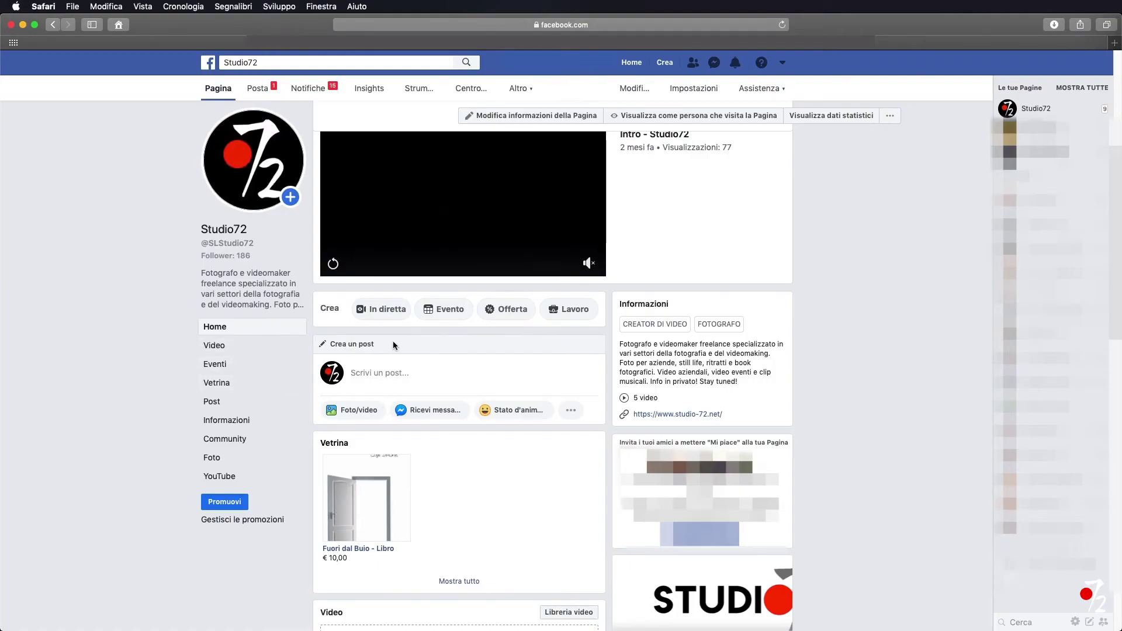
- Attach Uomo.jpg and Uomo_depth.jpg to a new Facebook post to build the 3D photo
{"action": "left_click", "coordinate": [367, 412]}
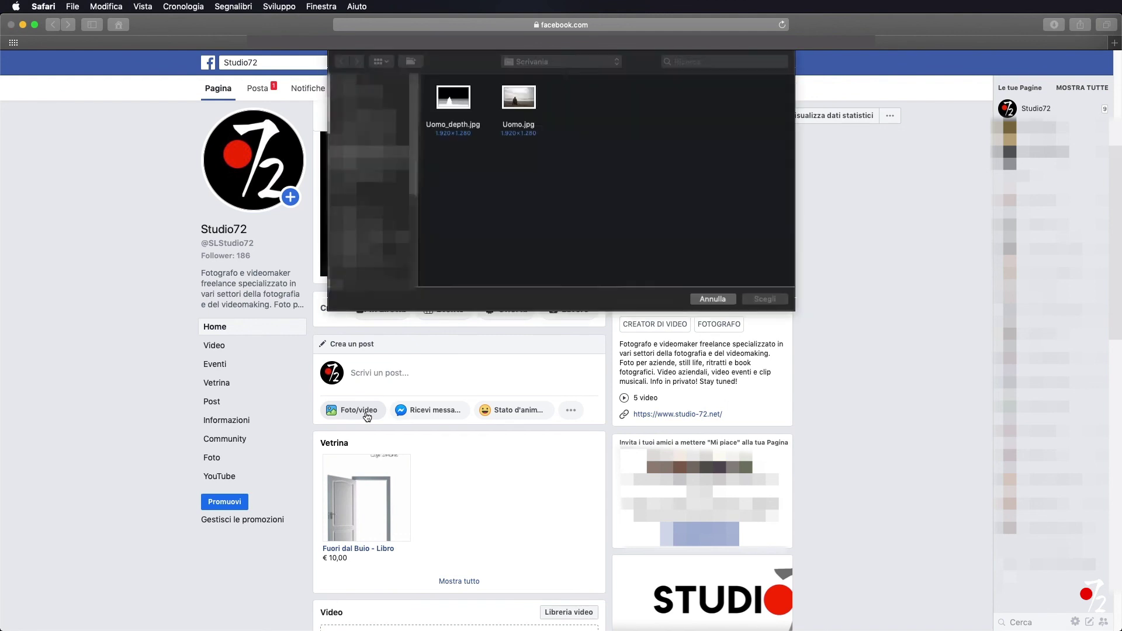
{"action": "left_click", "coordinate": [525, 104]}
{"action": "left_click", "coordinate": [764, 300]}
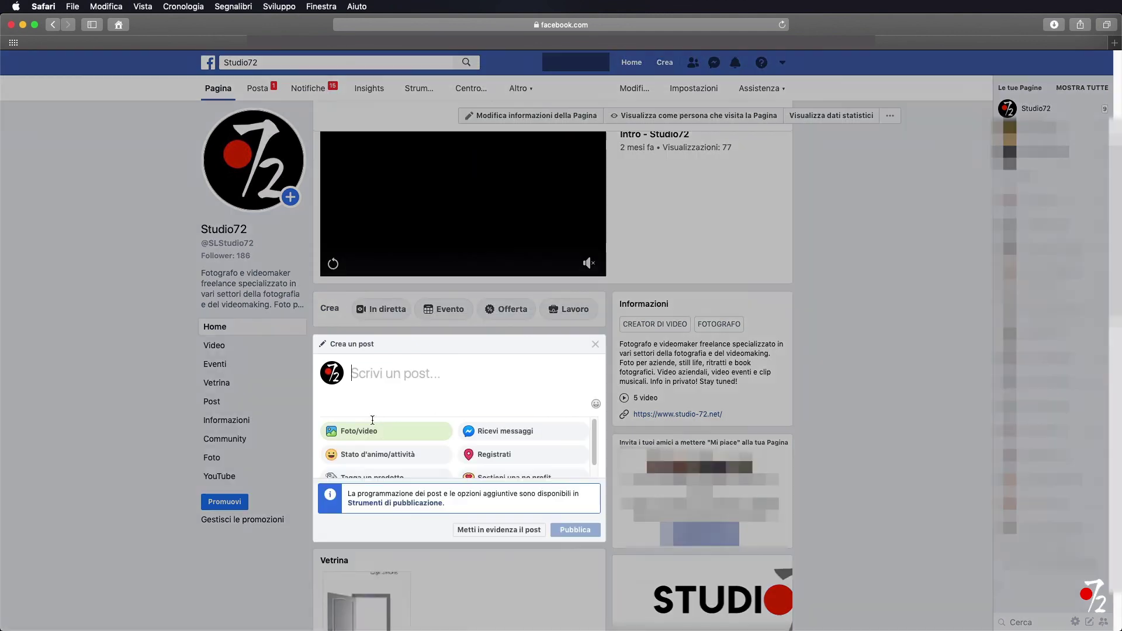
{"action": "left_click", "coordinate": [427, 453]}
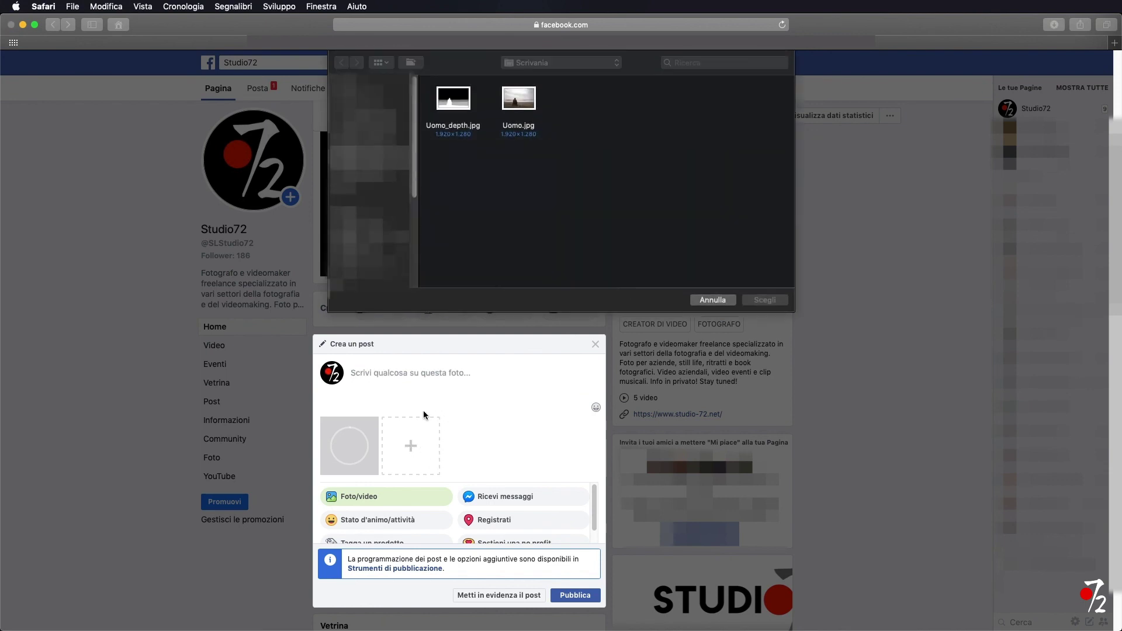
{"action": "key", "text": "Return"}
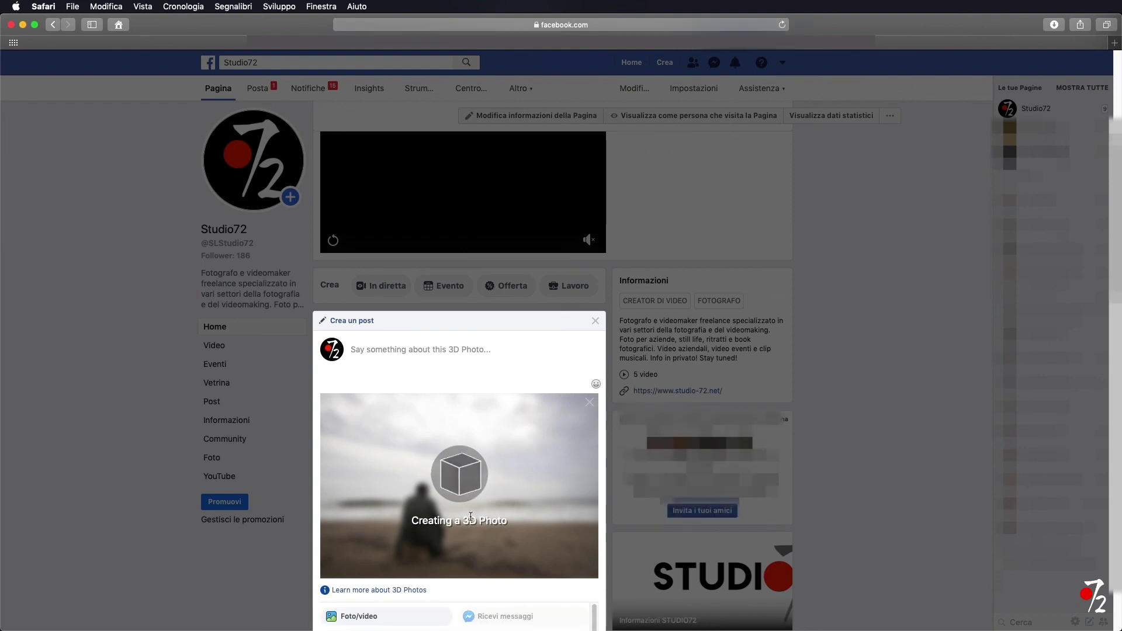
{"action": "scroll", "coordinate": [480, 467], "scroll_direction": "down", "scroll_amount": 5}
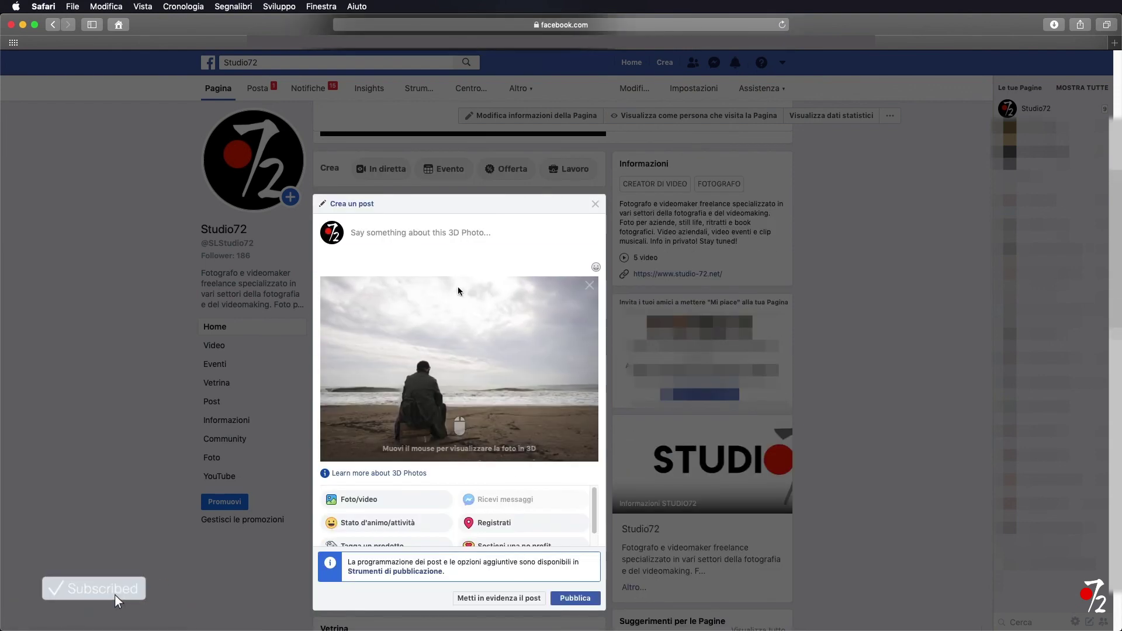